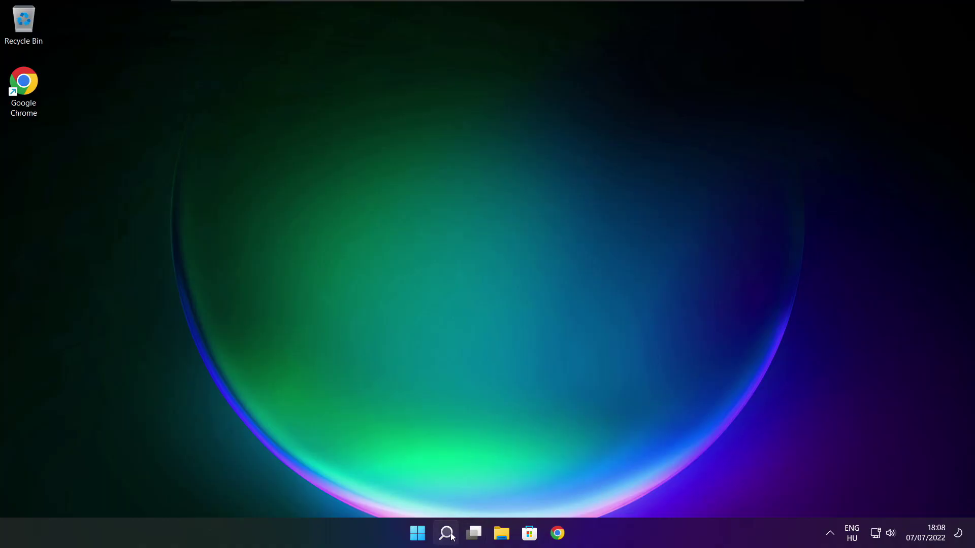
- Search Windows for 'device manager' and open Device Manager from the results
left_click(450, 537)
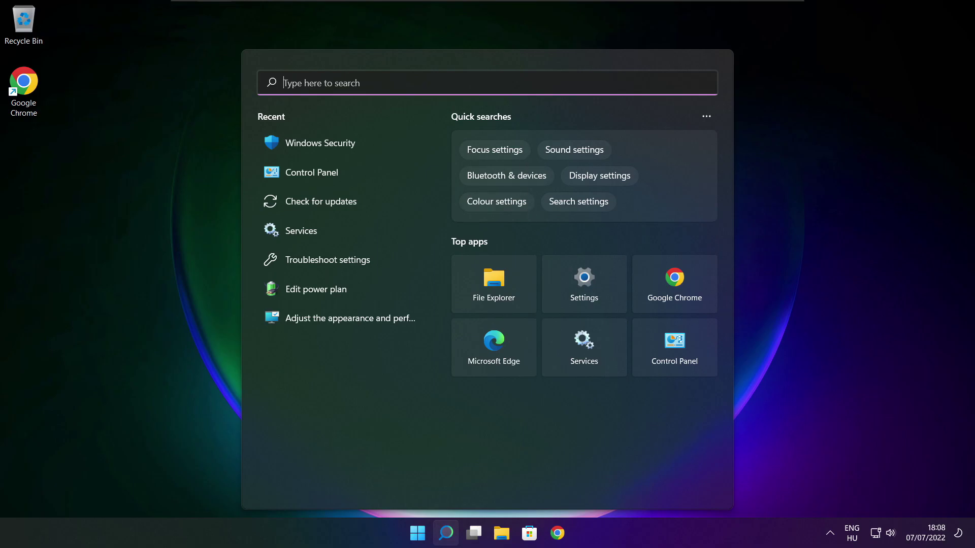
type("devic")
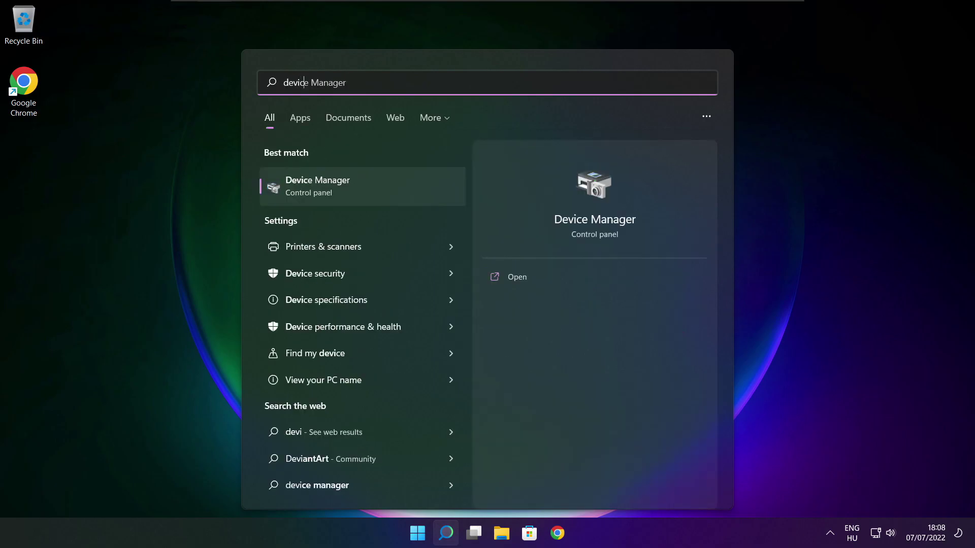
type("e mana")
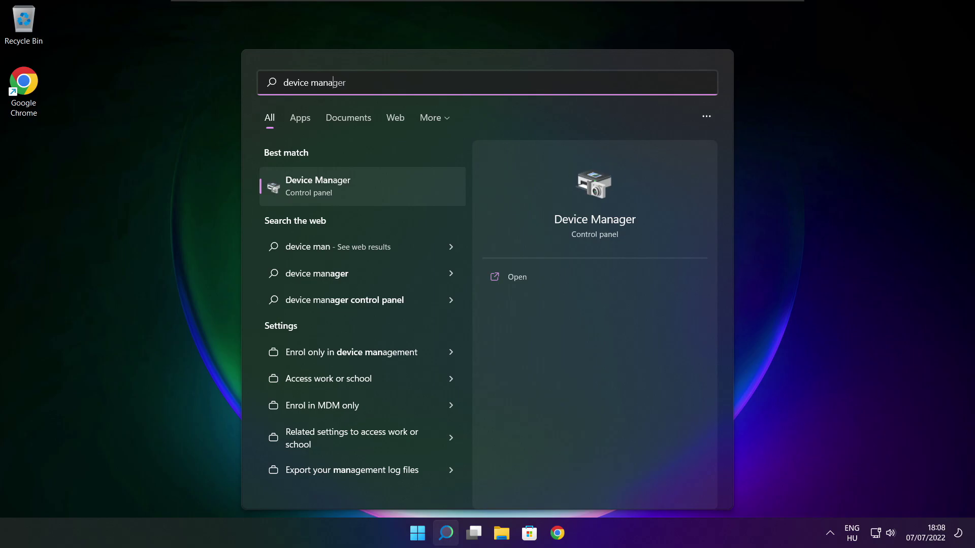
type("ger")
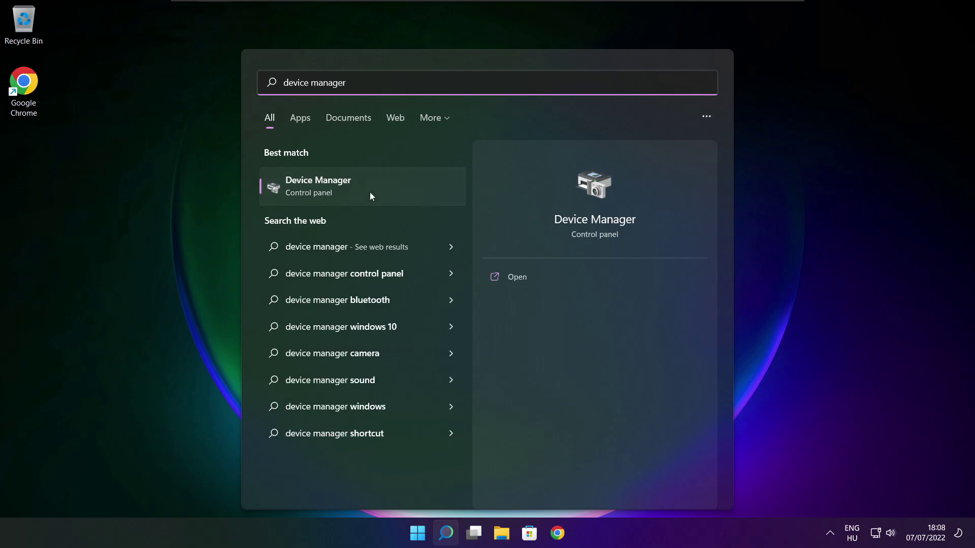
left_click(400, 193)
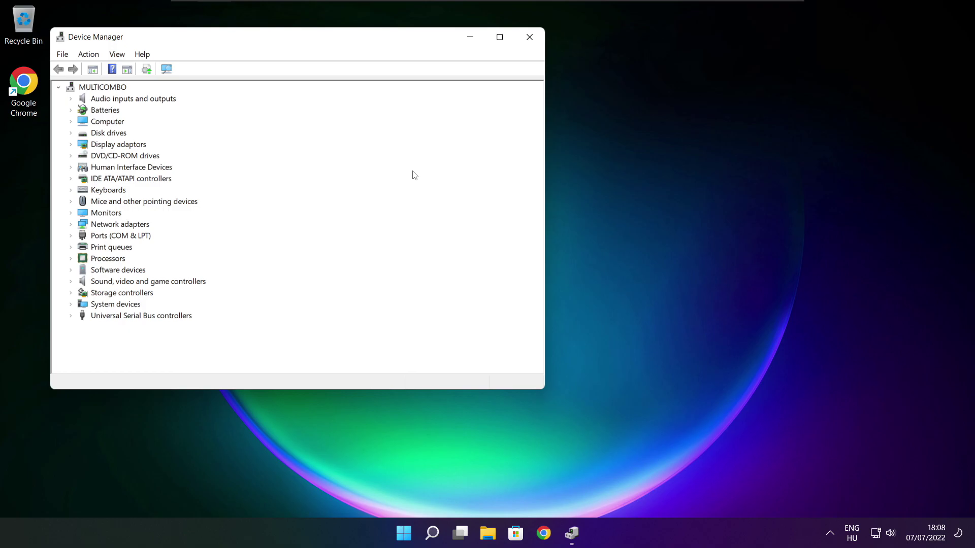
- Maximise Device Manager and automatically search for a newer VMware SVGA 3D display driver
left_click(500, 38)
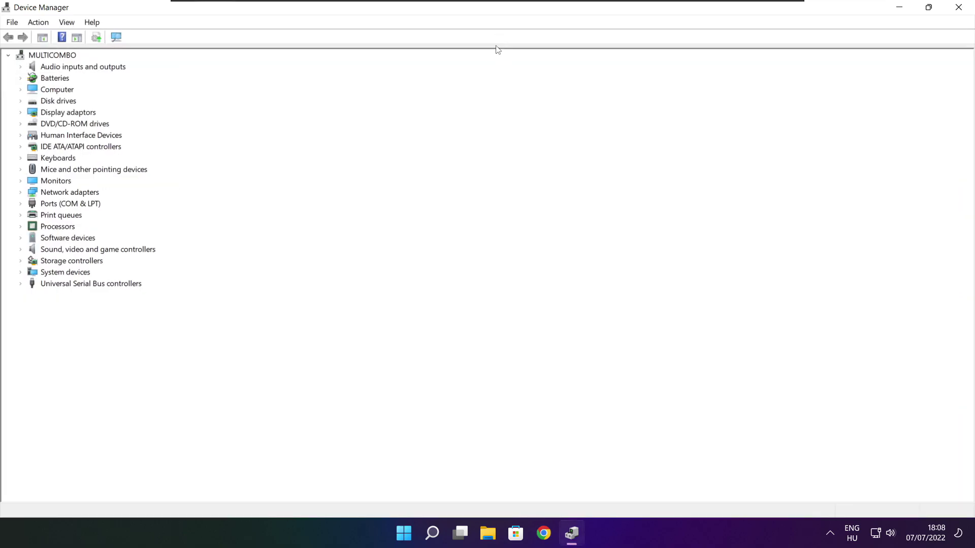
left_click(57, 113)
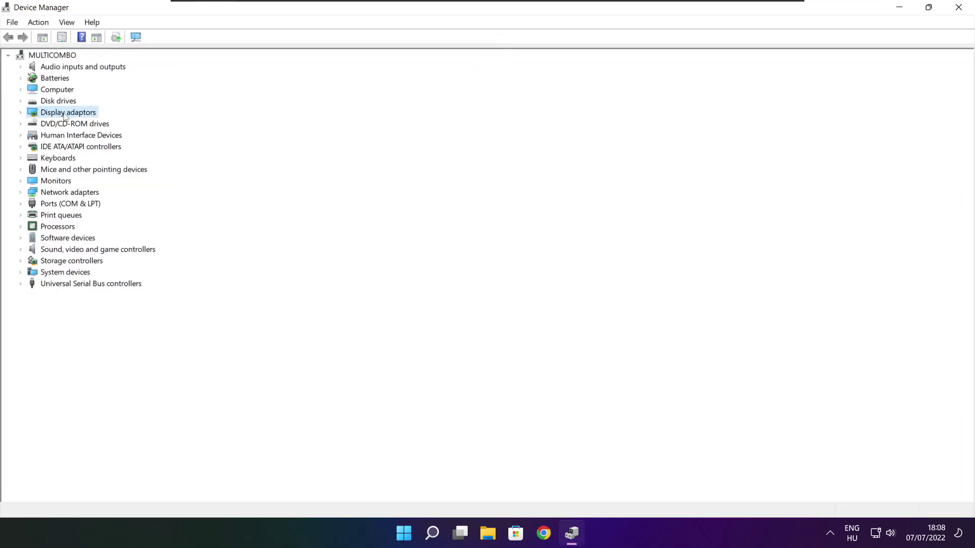
left_click(20, 113)
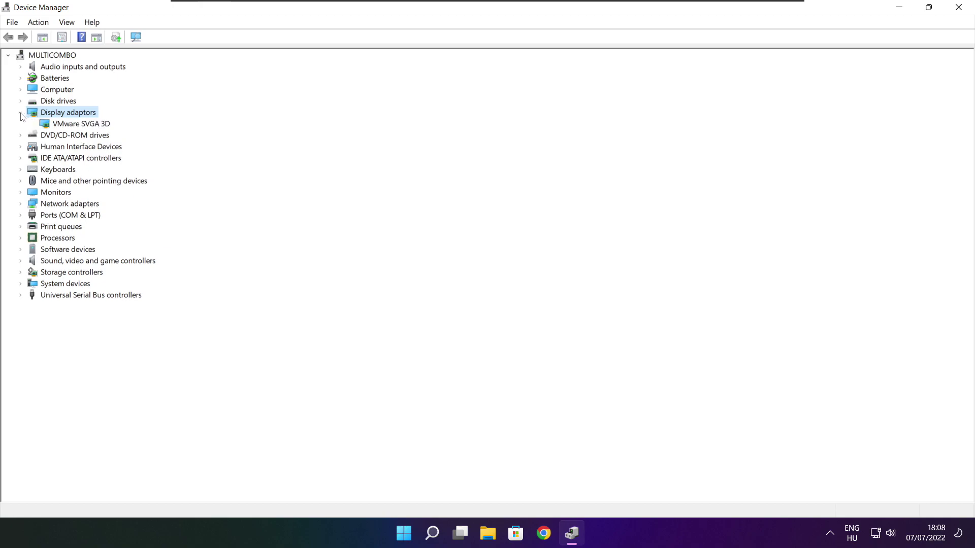
left_click(50, 125)
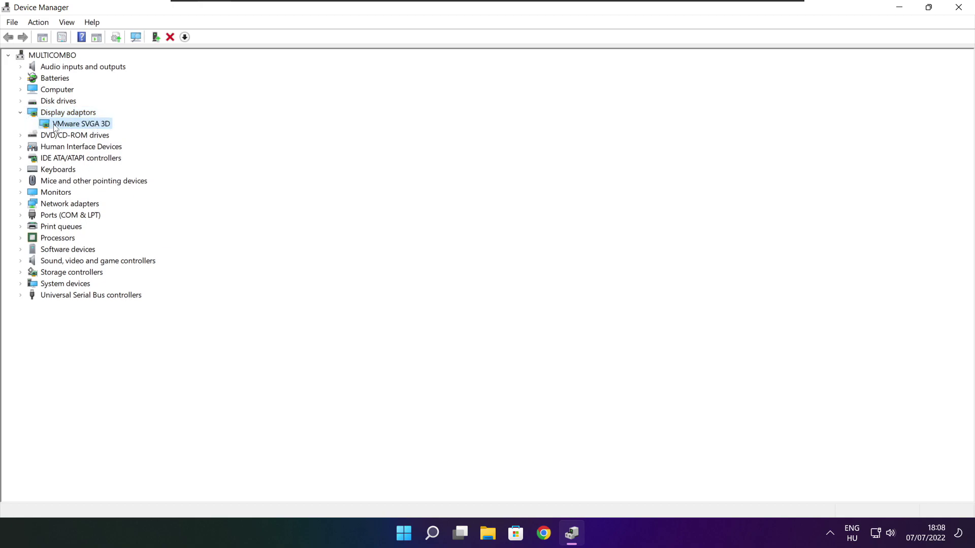
right_click(70, 124)
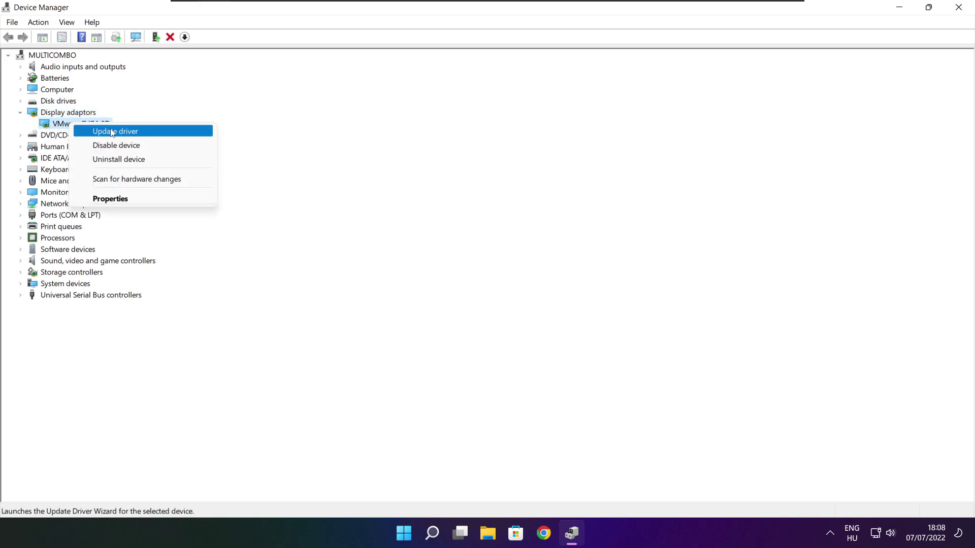
left_click(139, 131)
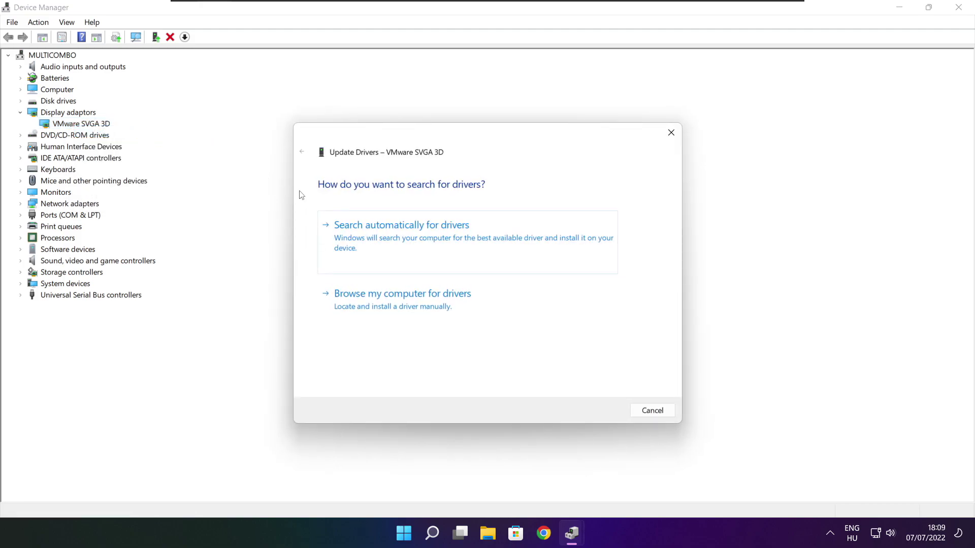
left_click(449, 245)
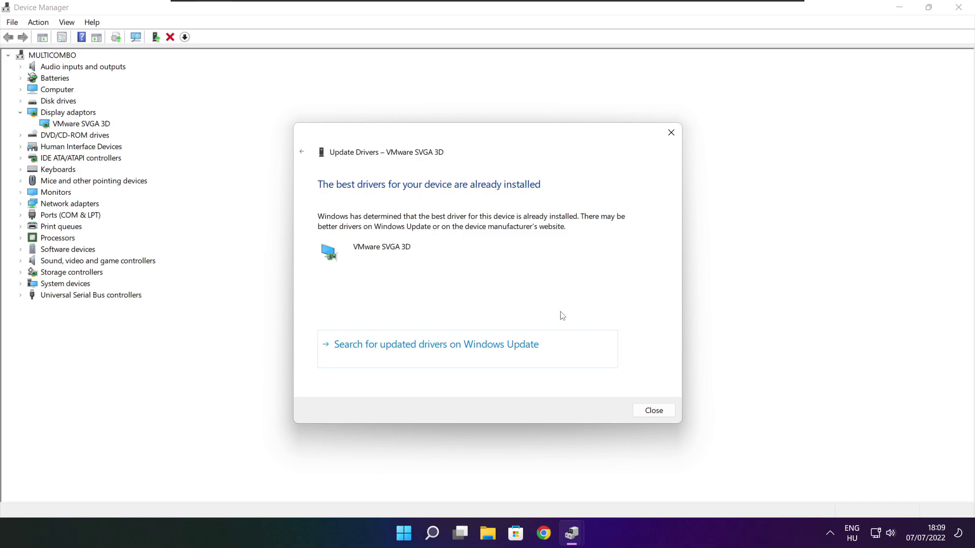
left_click(654, 411)
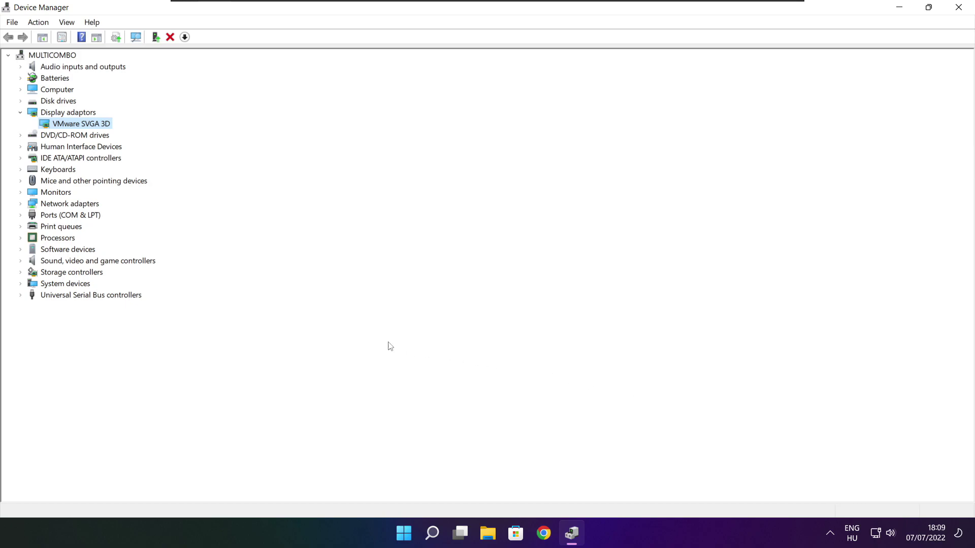
left_click(28, 264)
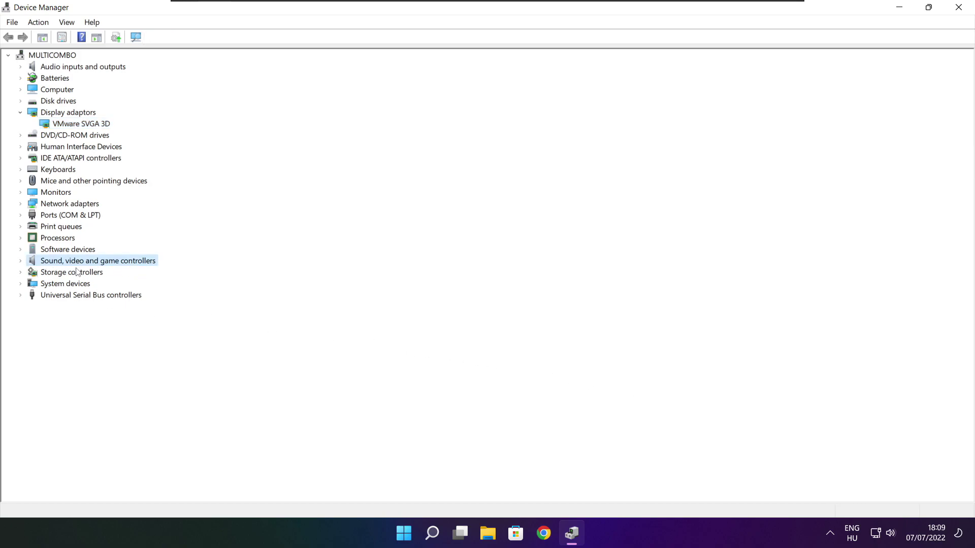
- Automatically search for a newer High Definition Audio Device driver, then close Device Manager
left_click(21, 262)
left_click(94, 277)
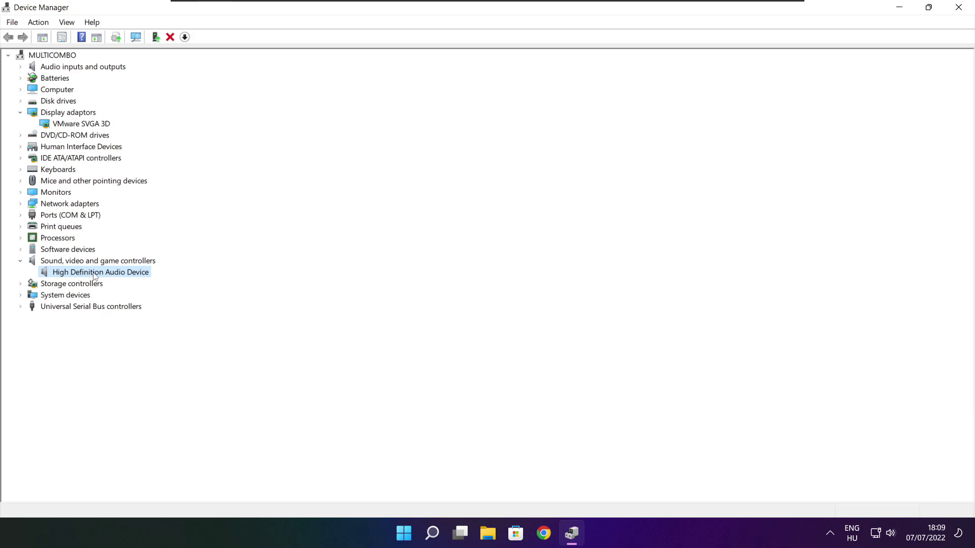
right_click(95, 277)
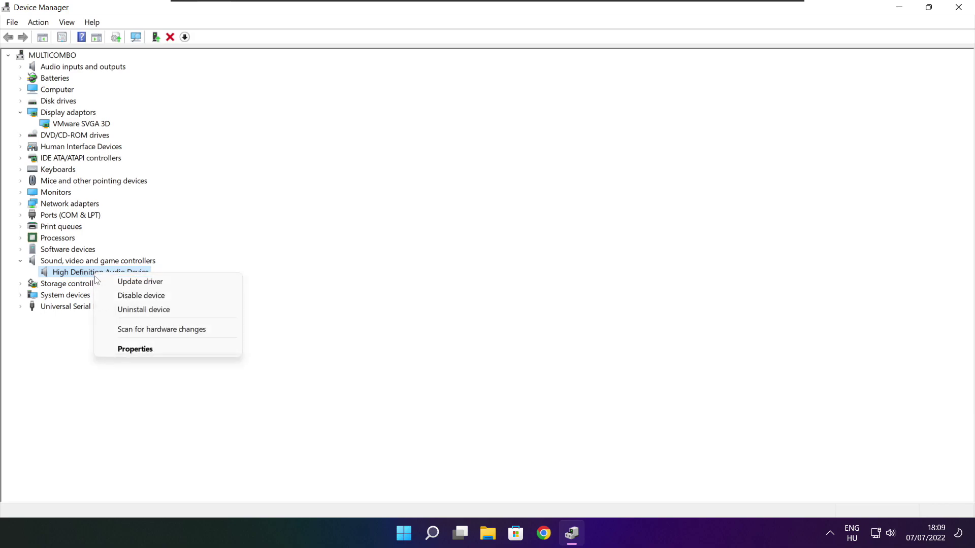
left_click(190, 287)
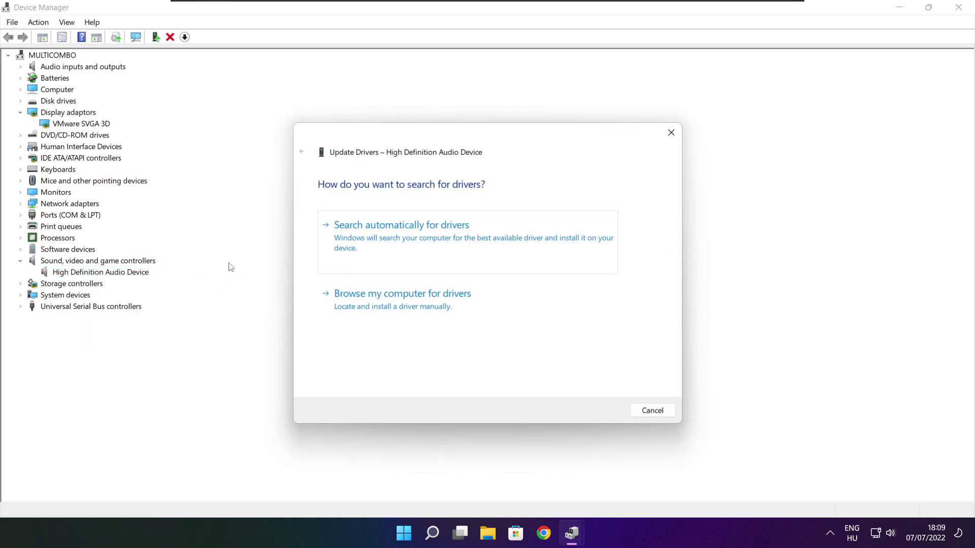
left_click(423, 241)
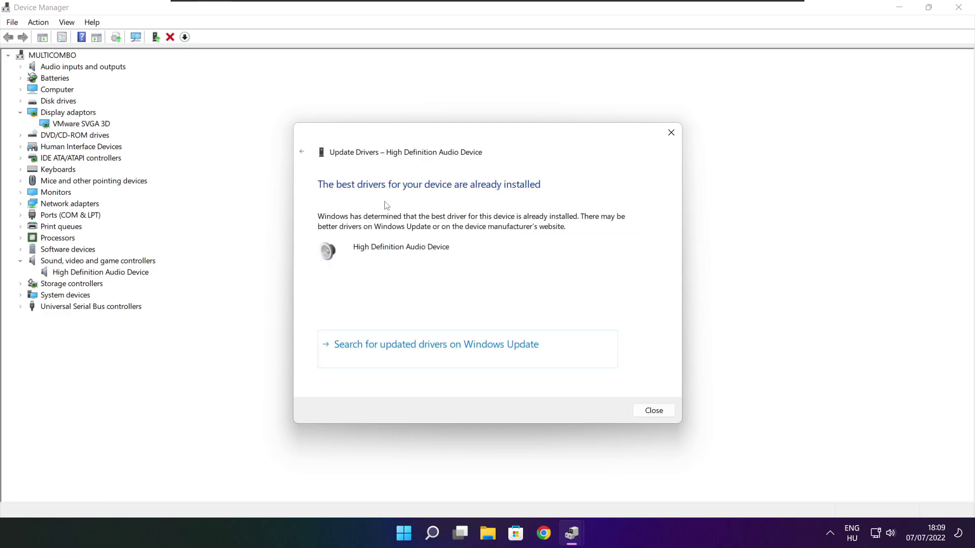
left_click(655, 412)
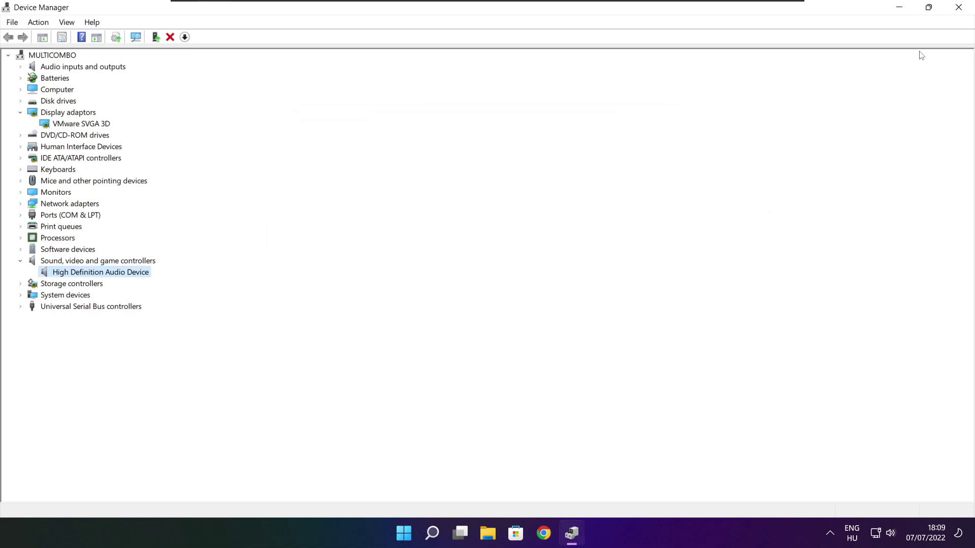
left_click(959, 8)
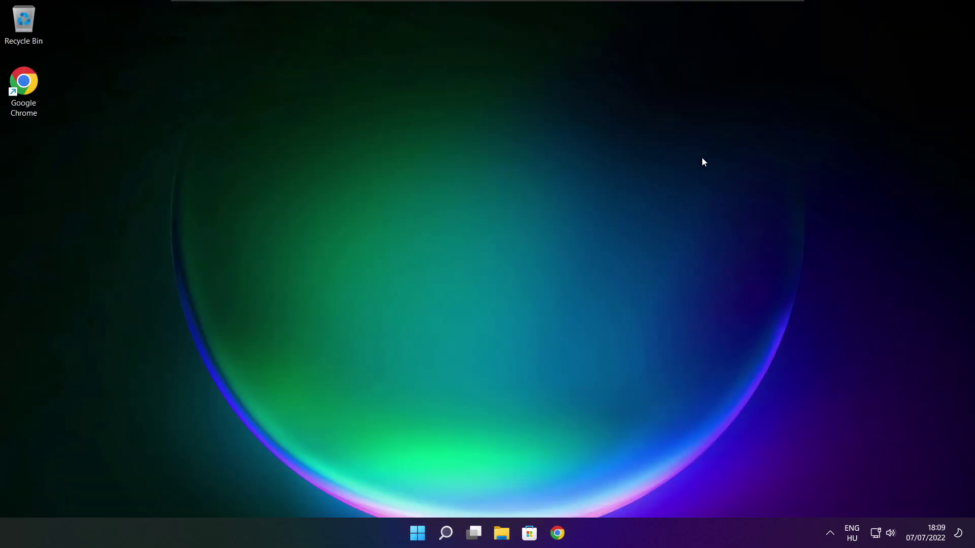
- Search 'edit power plan' and open the High performance plan's Edit Plan Settings
left_click(447, 534)
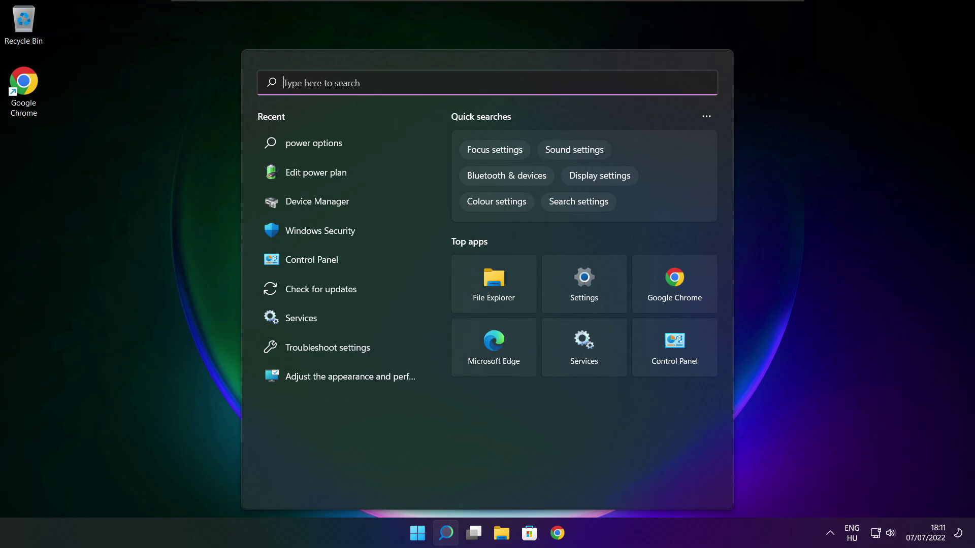
type("edit")
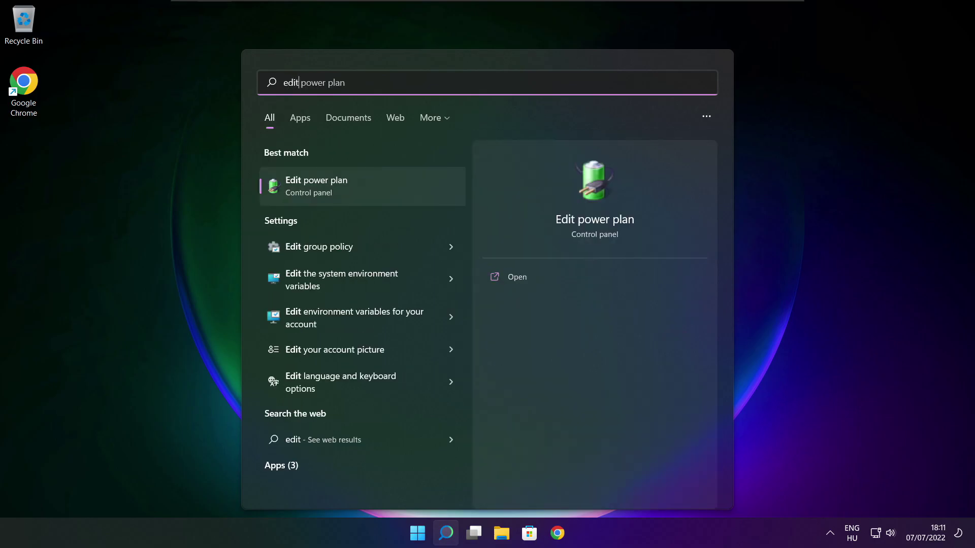
type(" power plan")
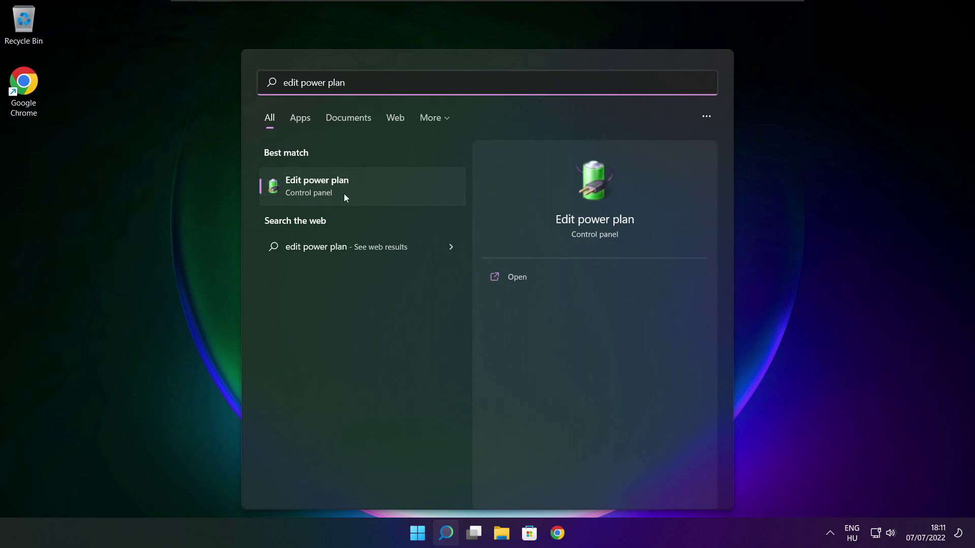
left_click(385, 189)
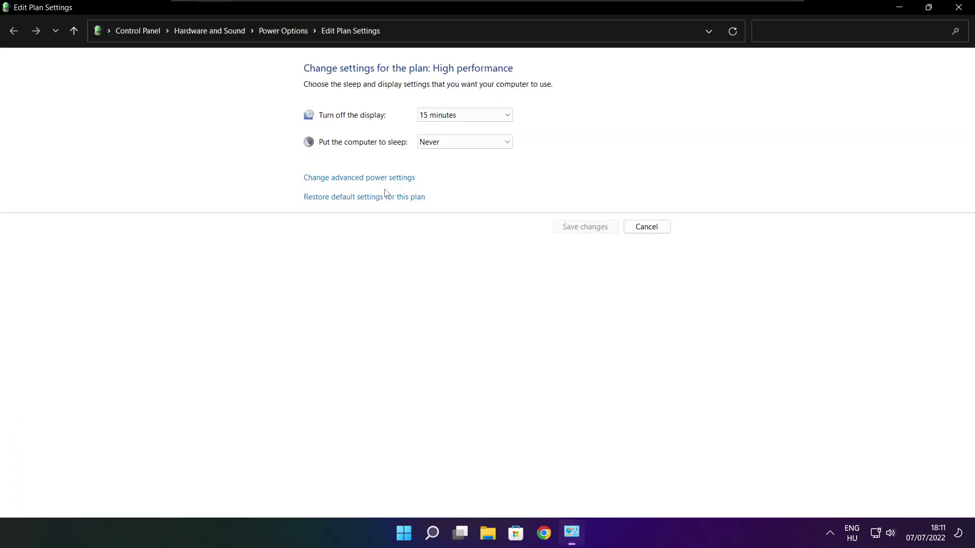
- Select High performance as the active power plan and close Power Options
left_click(289, 37)
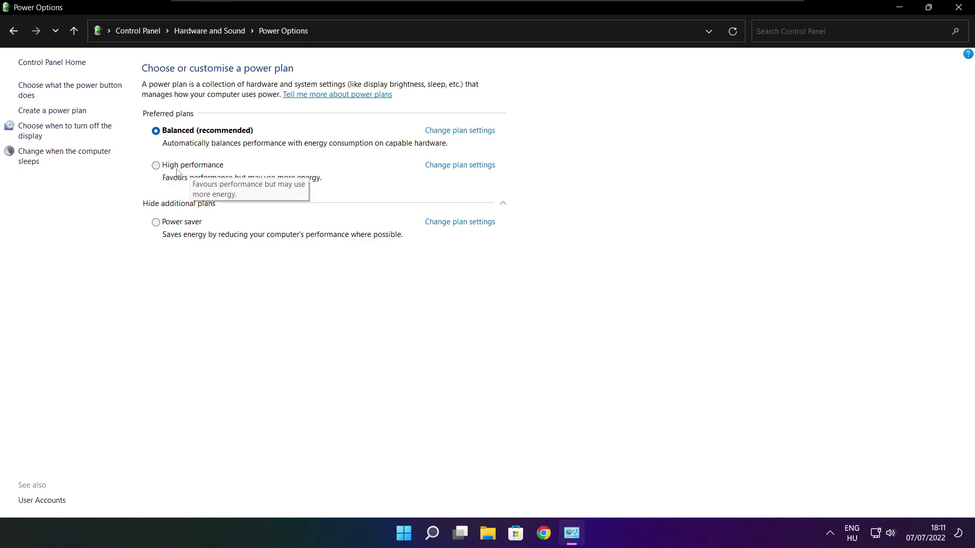
left_click(202, 167)
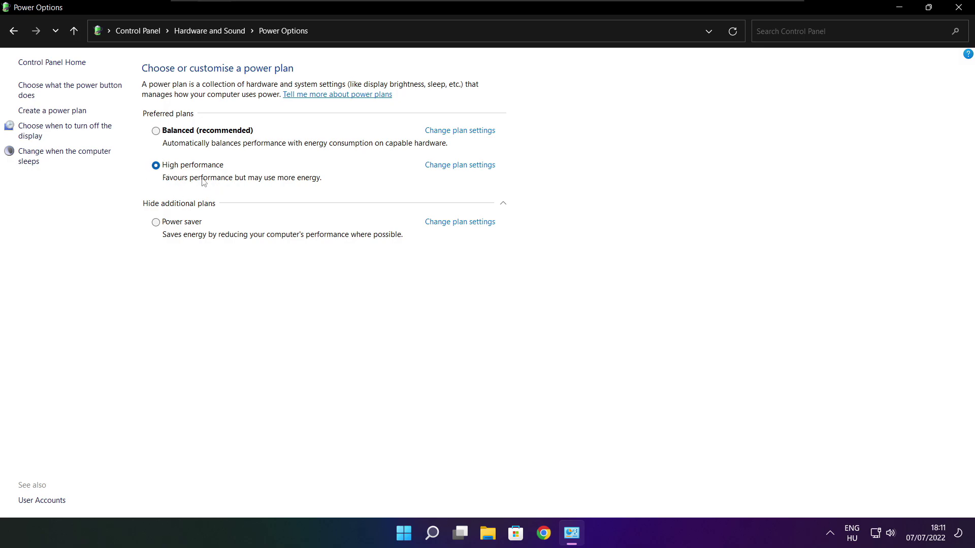
left_click(960, 8)
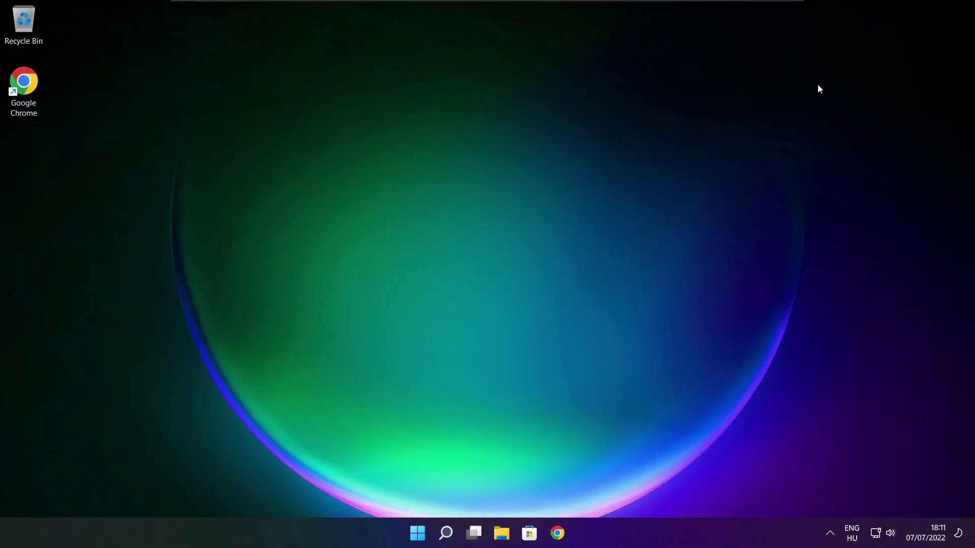
- Search 'game mode' and open the Gaming > Game Mode settings page
left_click(449, 537)
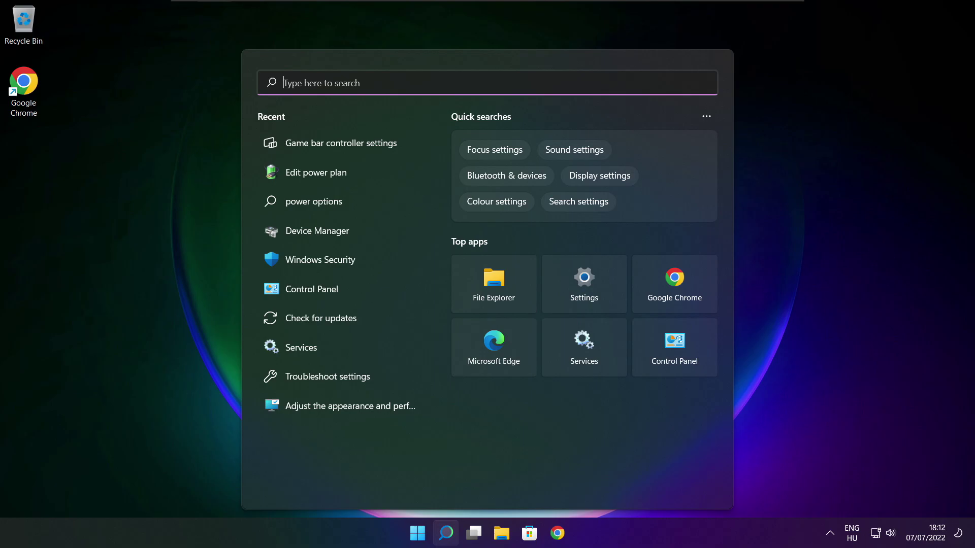
type("game mo")
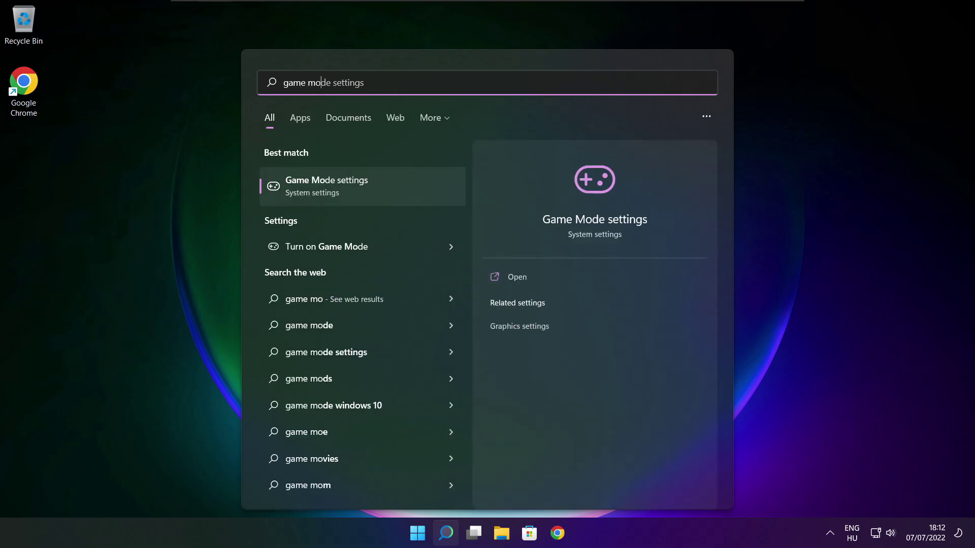
type("de")
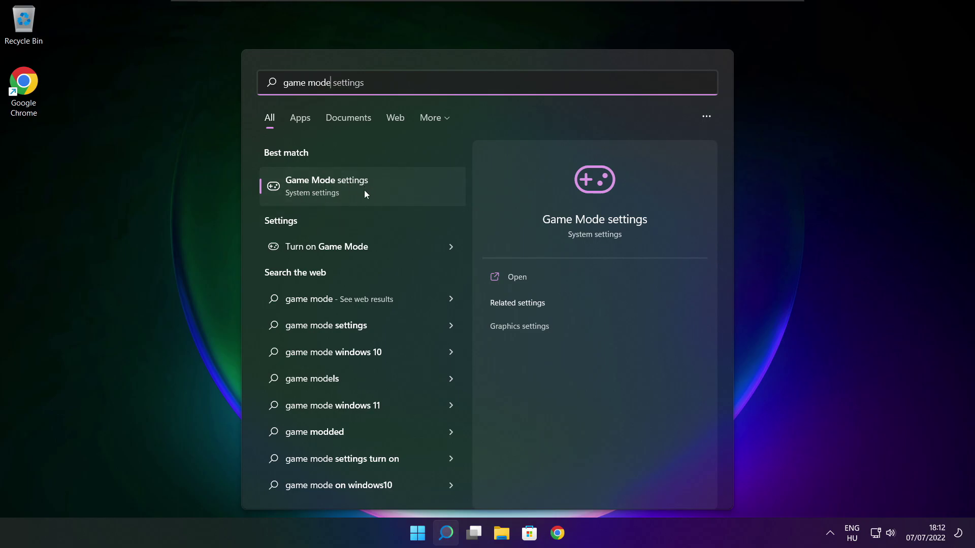
left_click(386, 187)
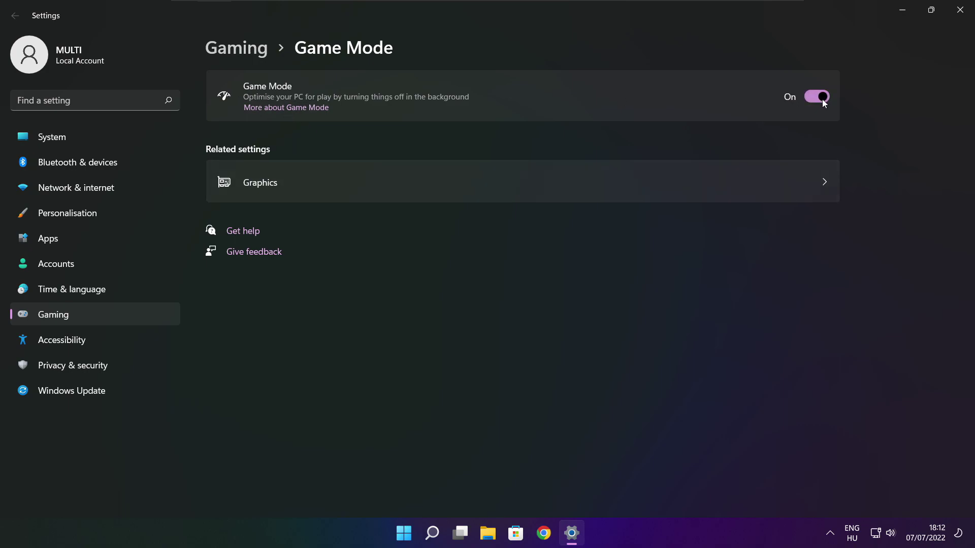
- Move from Game Mode to the Xbox Game Bar settings, then close Settings
left_click(240, 55)
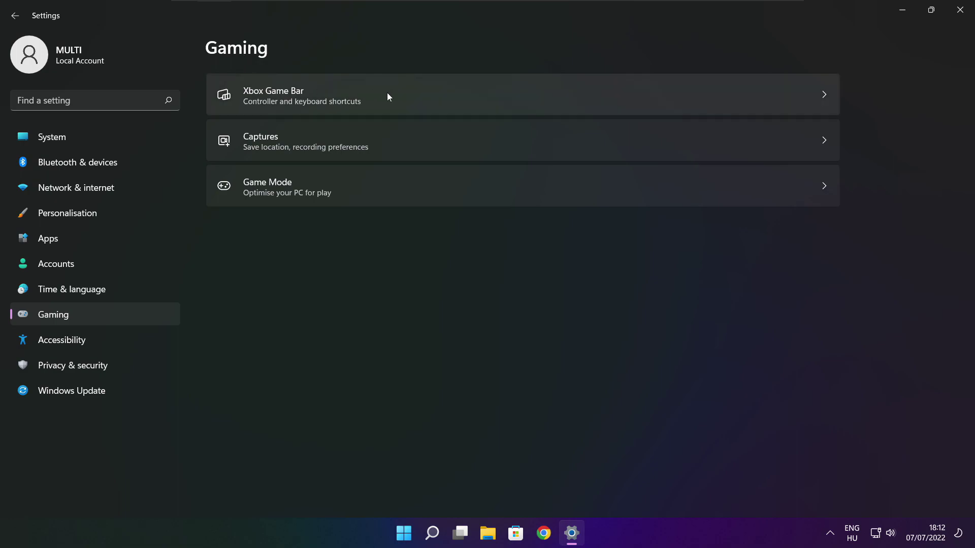
left_click(397, 104)
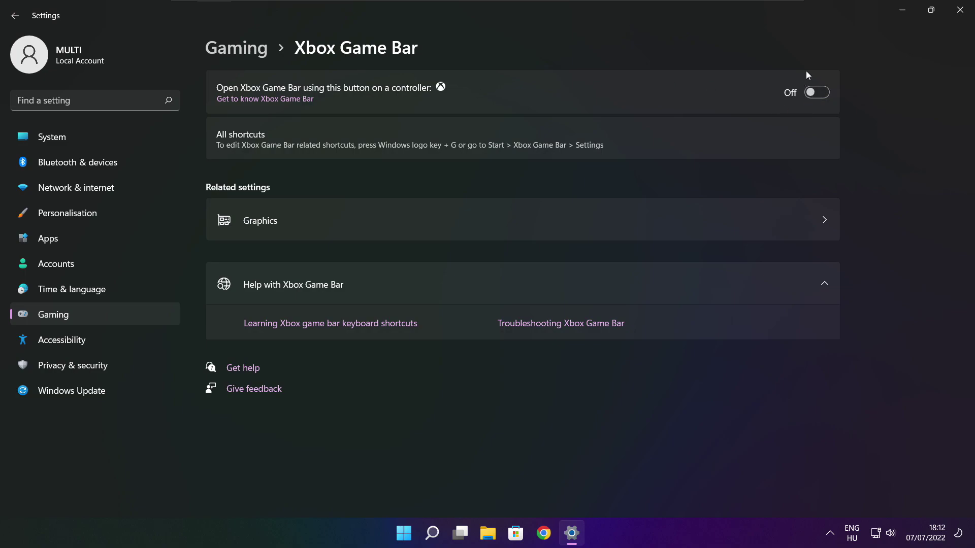
left_click(960, 10)
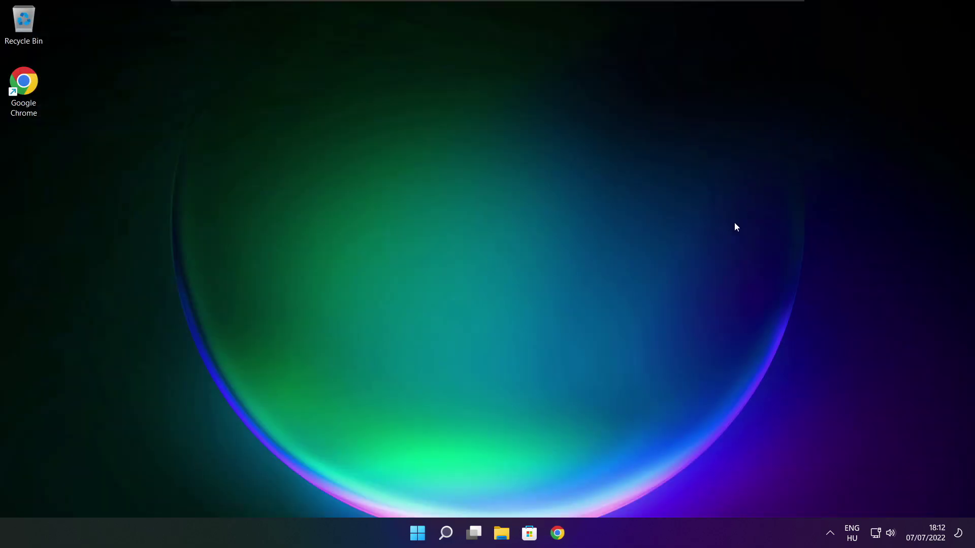
- Launch Task Manager from the Start button's quick-link menu
right_click(420, 534)
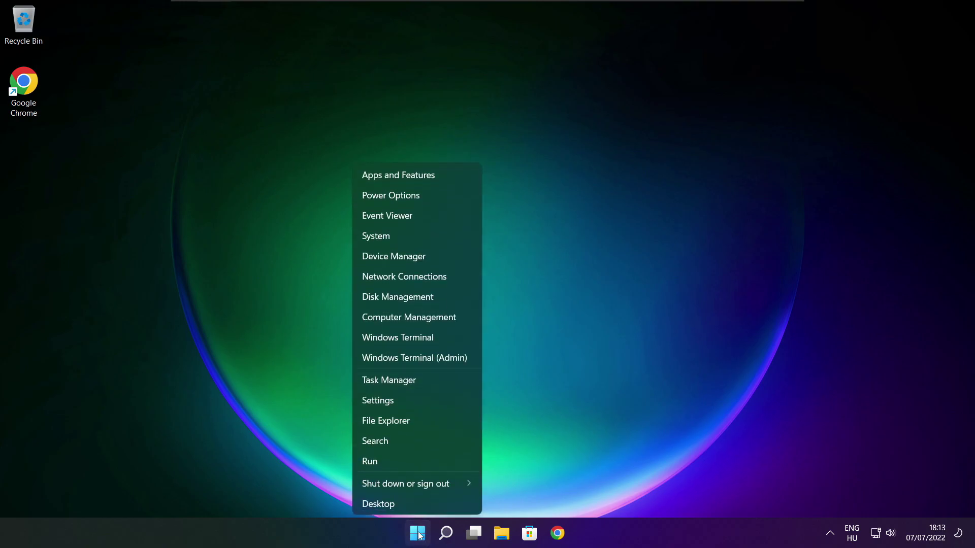
left_click(419, 381)
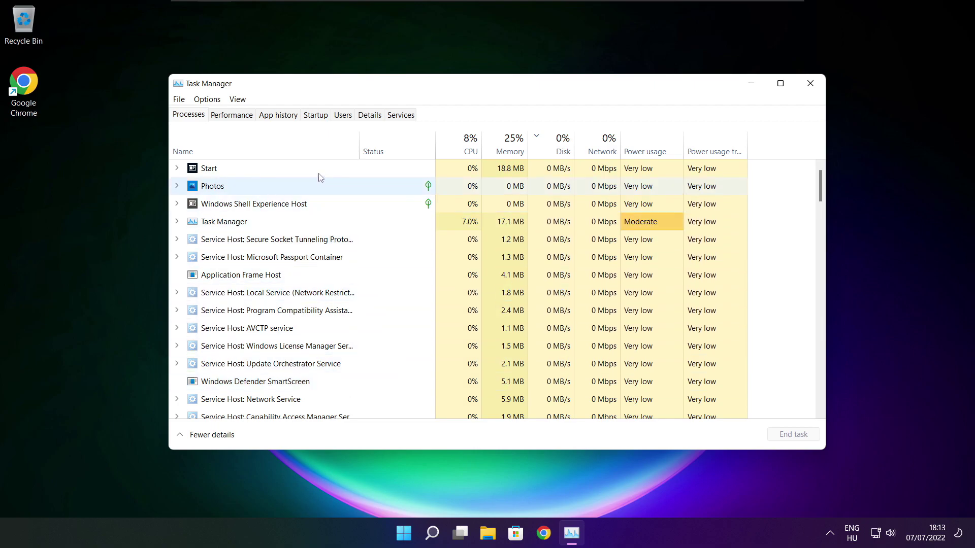
- Disable Cortana, Microsoft Edge, Microsoft Teams and Terminal as startup apps, then close Task Manager
left_click(316, 115)
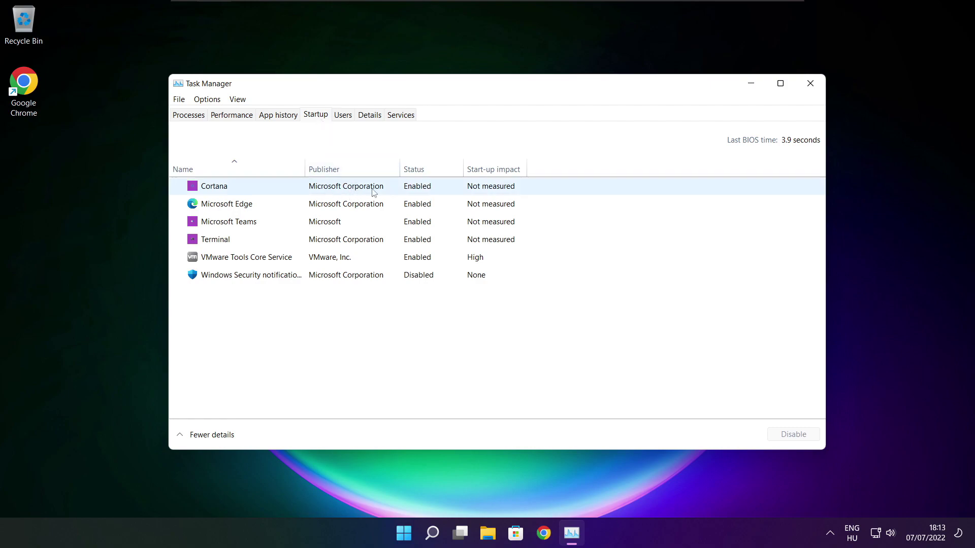
left_click(354, 189)
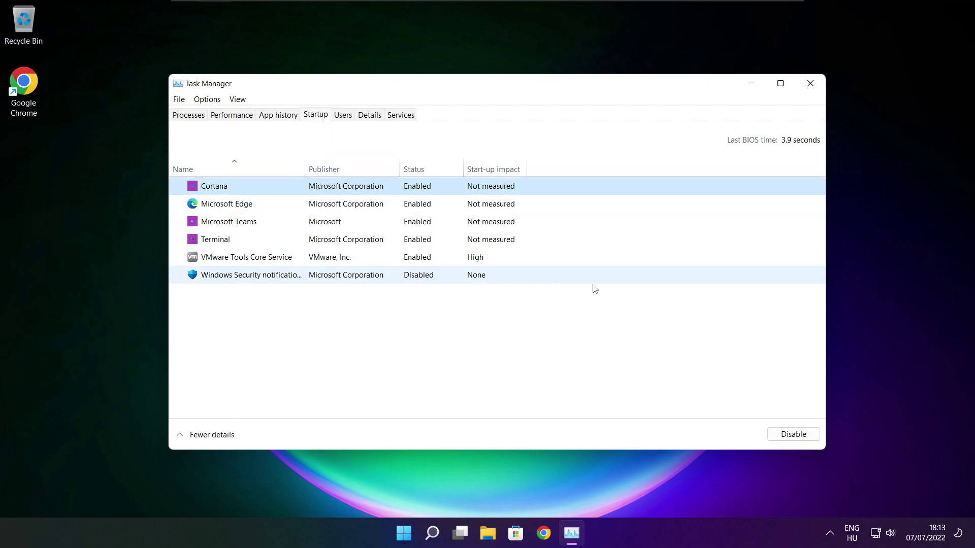
left_click(794, 437)
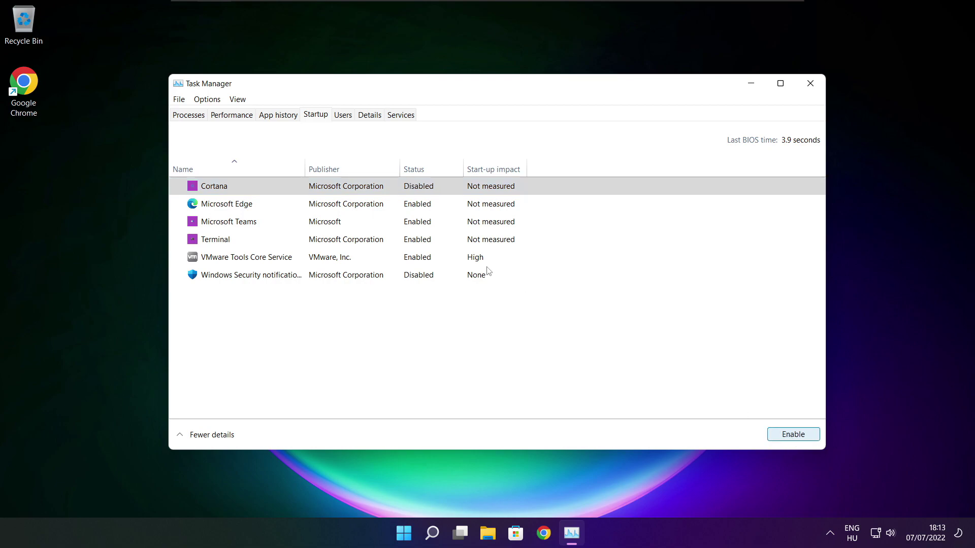
left_click(300, 209)
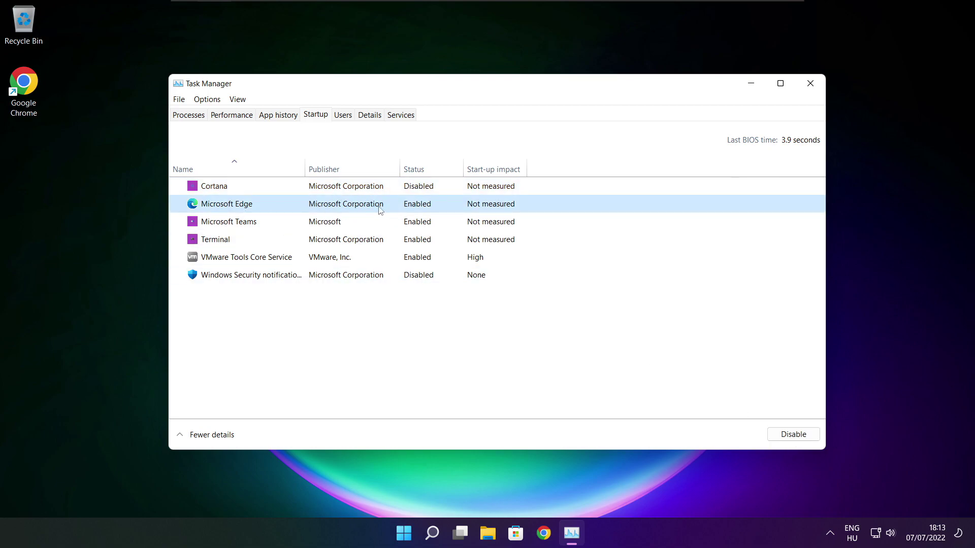
left_click(792, 437)
left_click(432, 225)
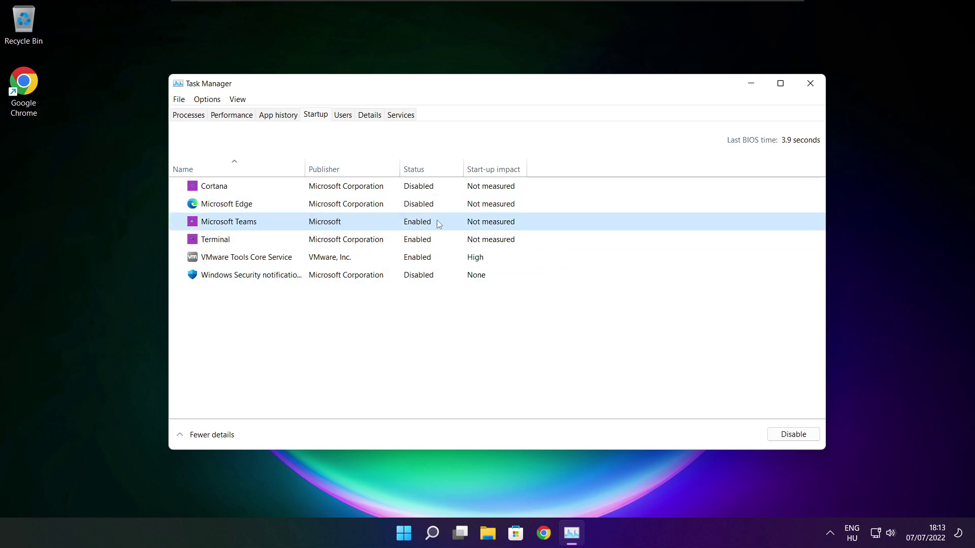
left_click(809, 436)
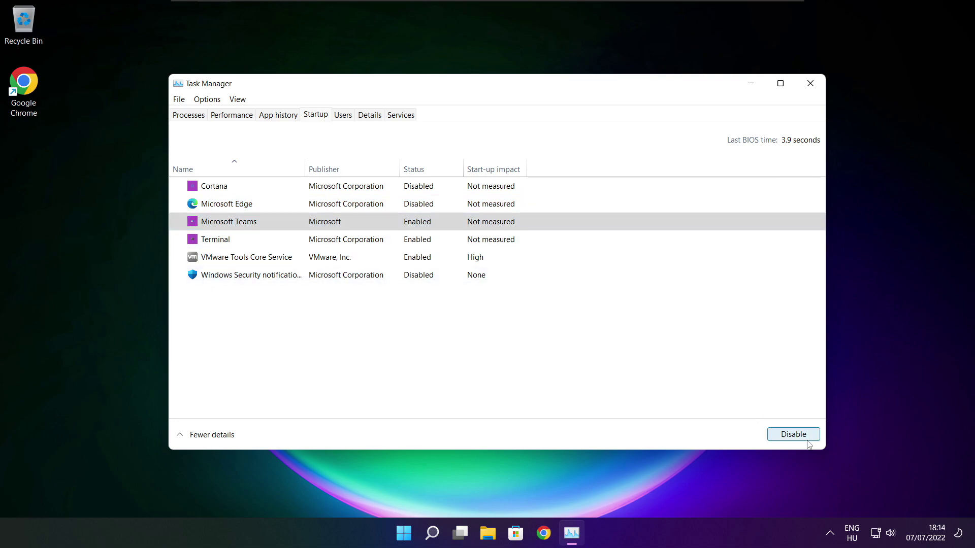
left_click(364, 246)
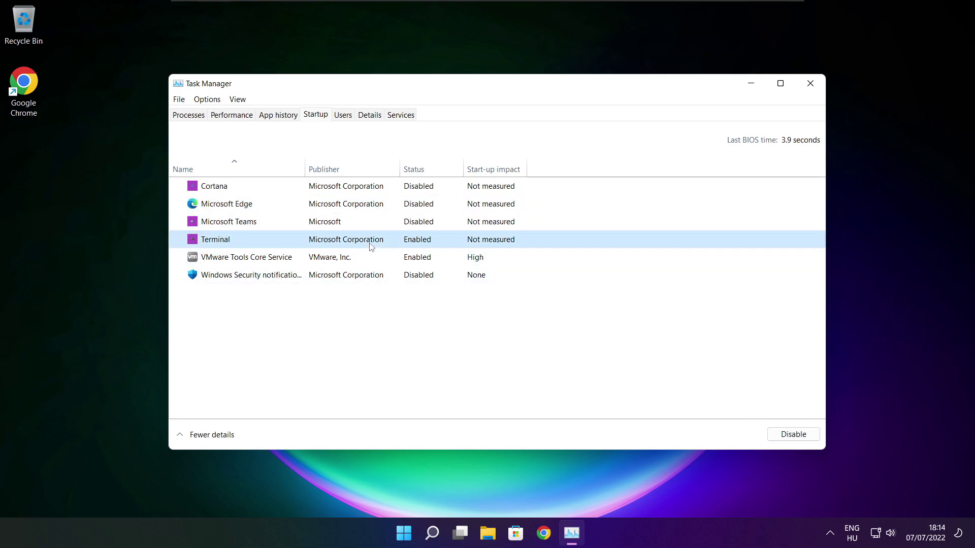
left_click(804, 438)
left_click(415, 245)
left_click(810, 85)
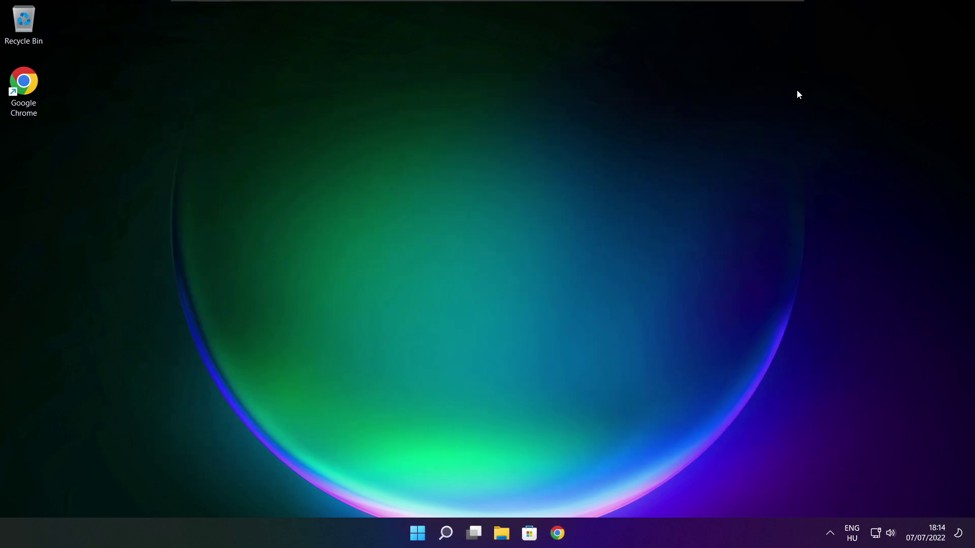
- Search 'optimise' and open Defragment and Optimise Drives
left_click(447, 537)
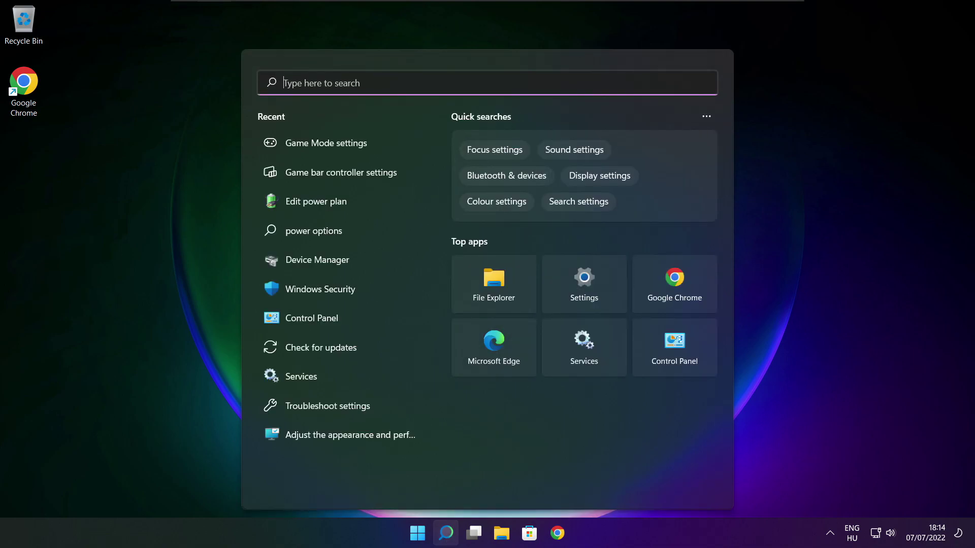
type("optimi")
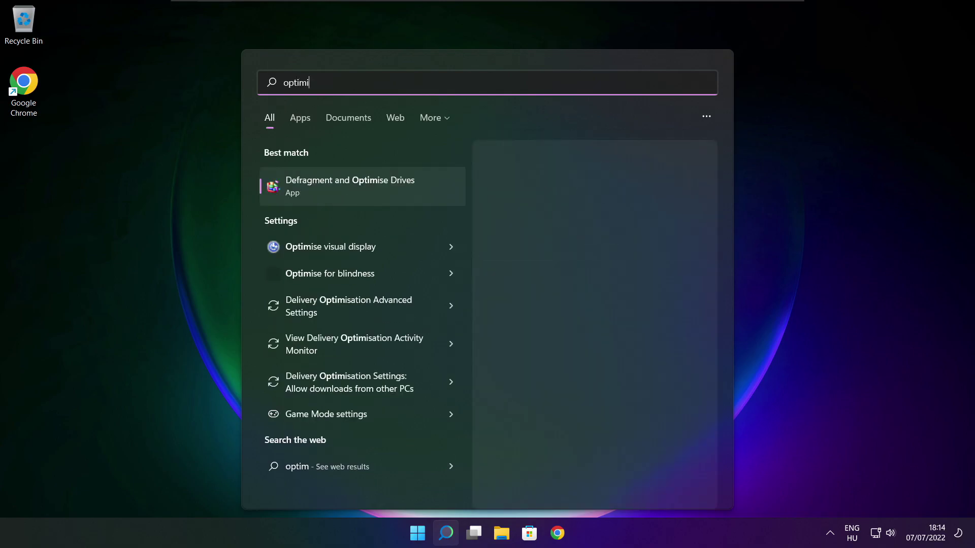
type("se")
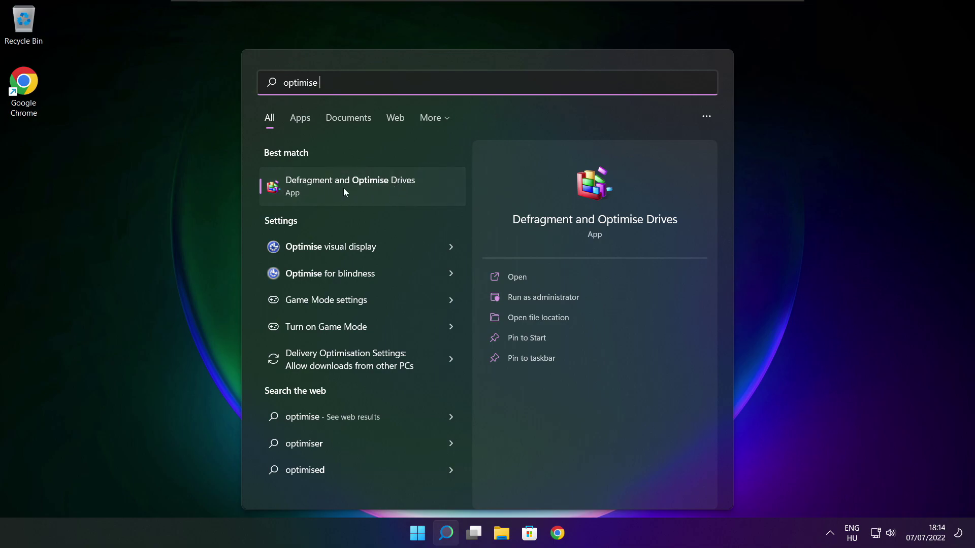
left_click(373, 186)
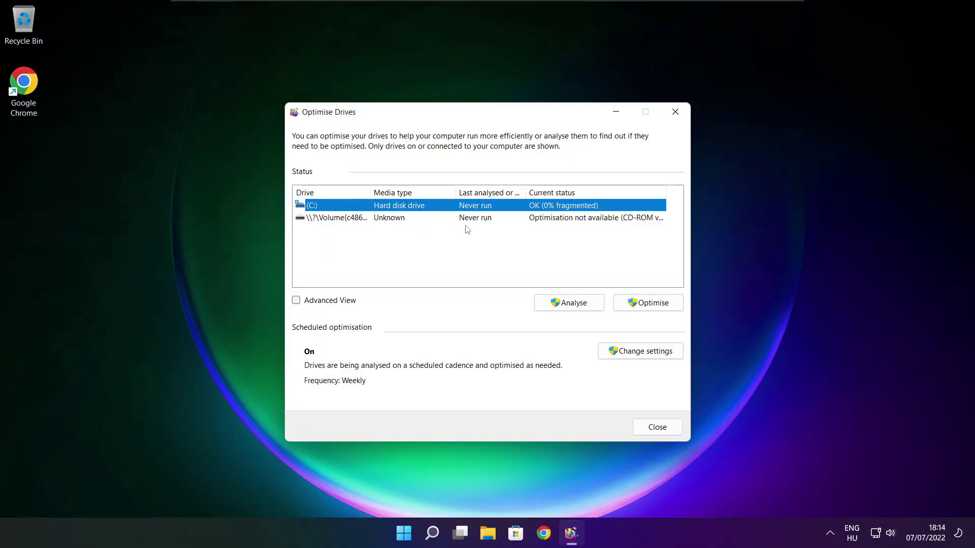
- Analyse drive C: (9% fragmented), start optimising it, and close the window
left_click(561, 303)
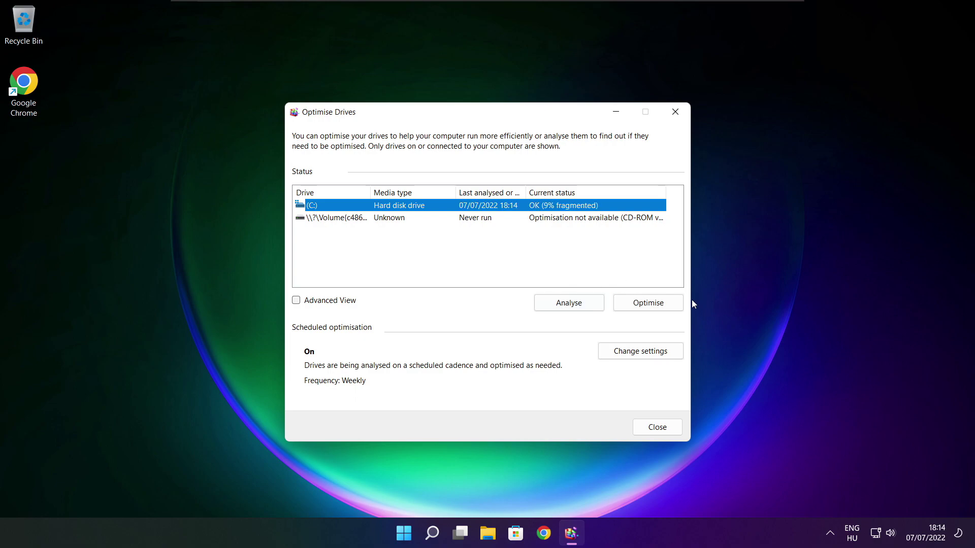
left_click(654, 307)
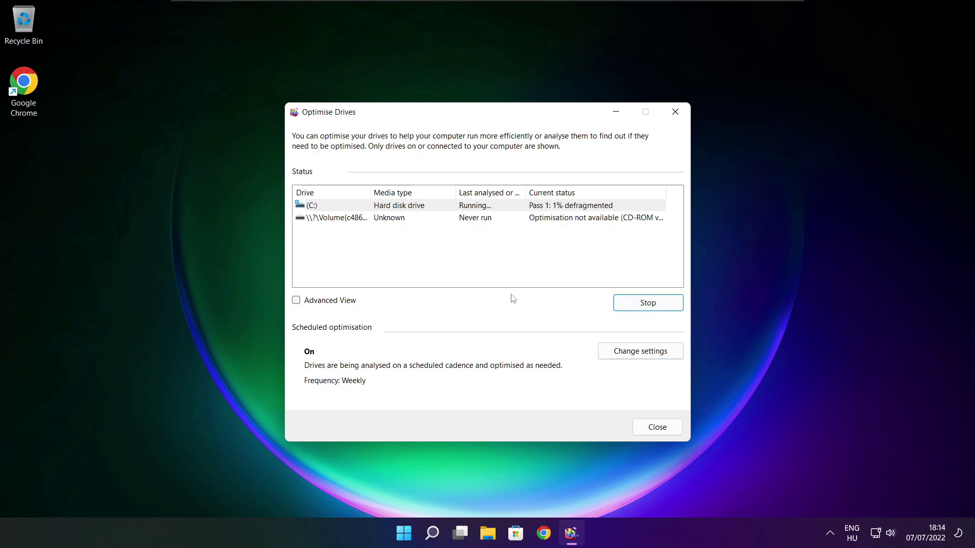
key("alt+F4")
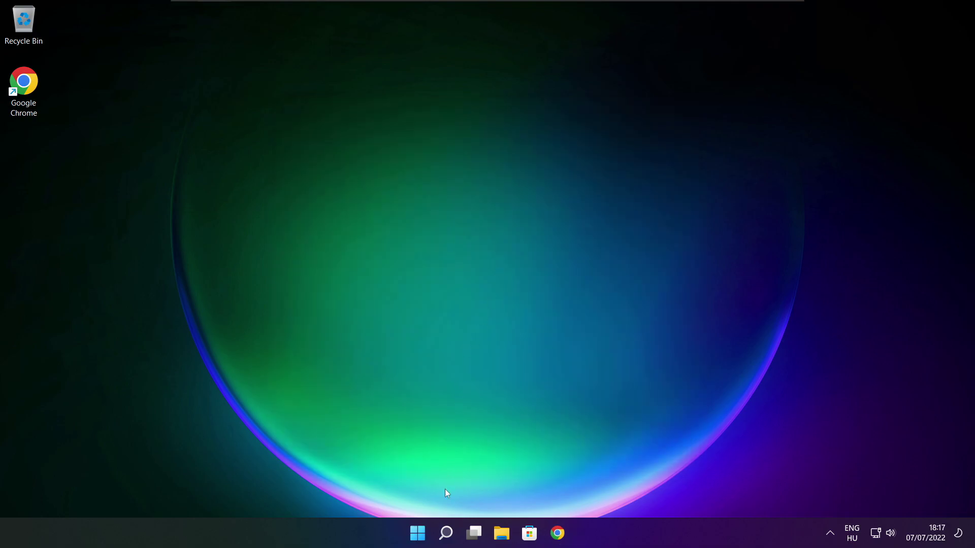
- Run a fresh Windows Update check from the 'updates' search result, then close Settings
left_click(447, 533)
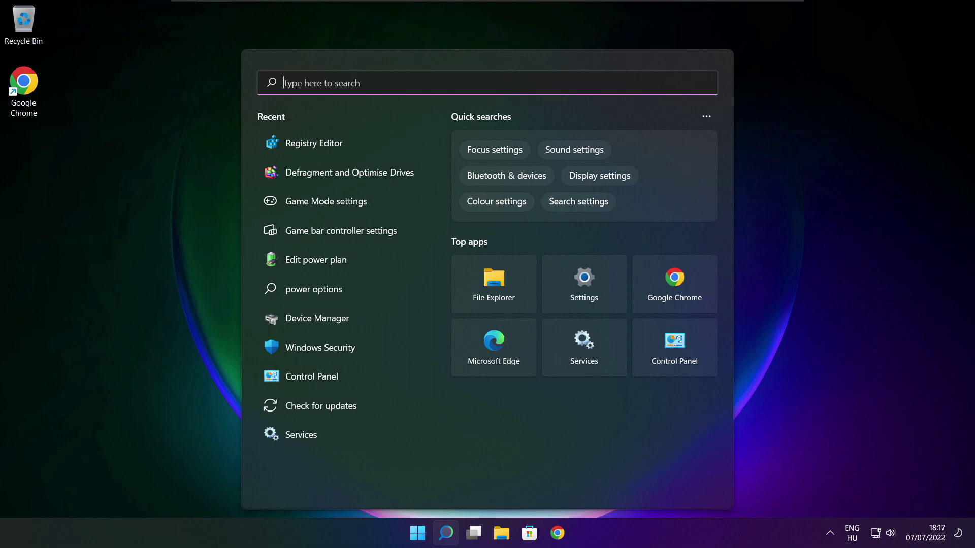
type("updates")
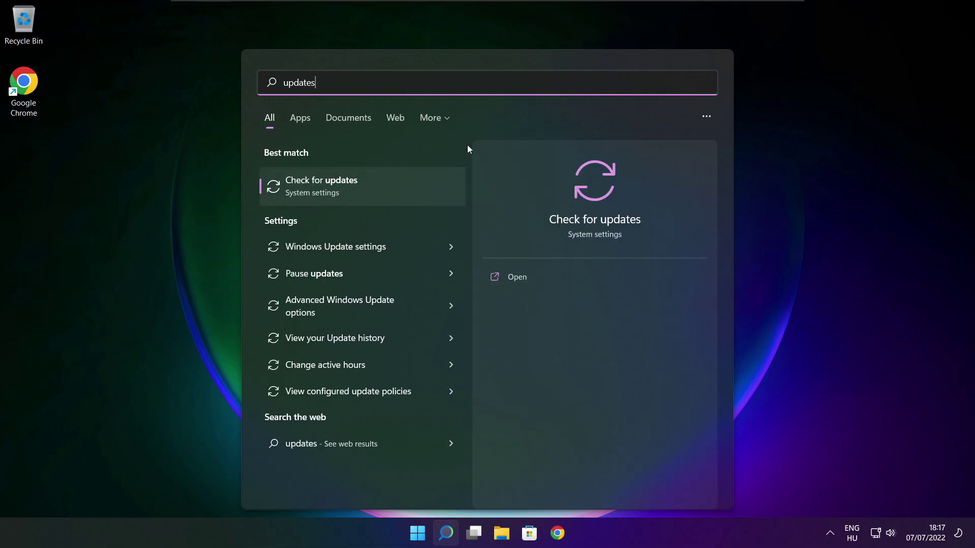
left_click(355, 190)
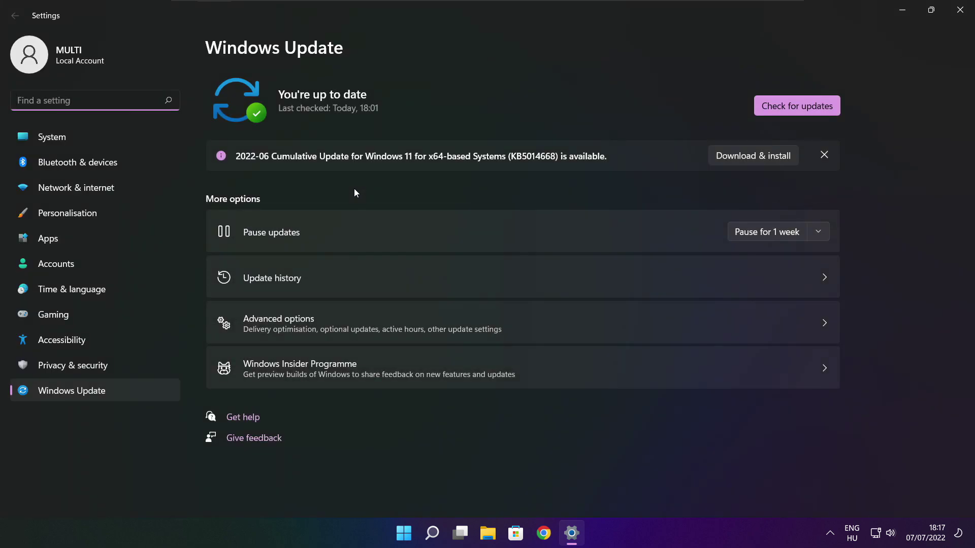
left_click(796, 107)
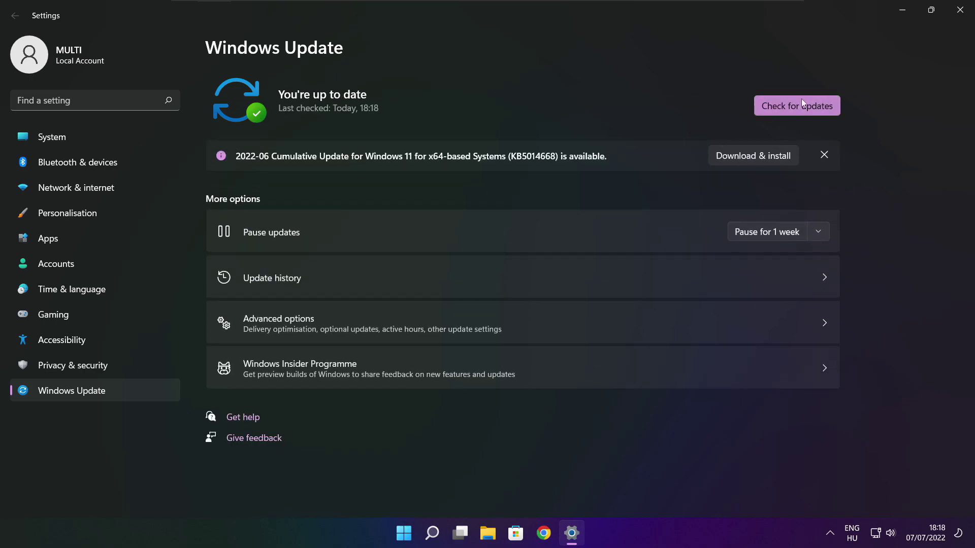
left_click(959, 15)
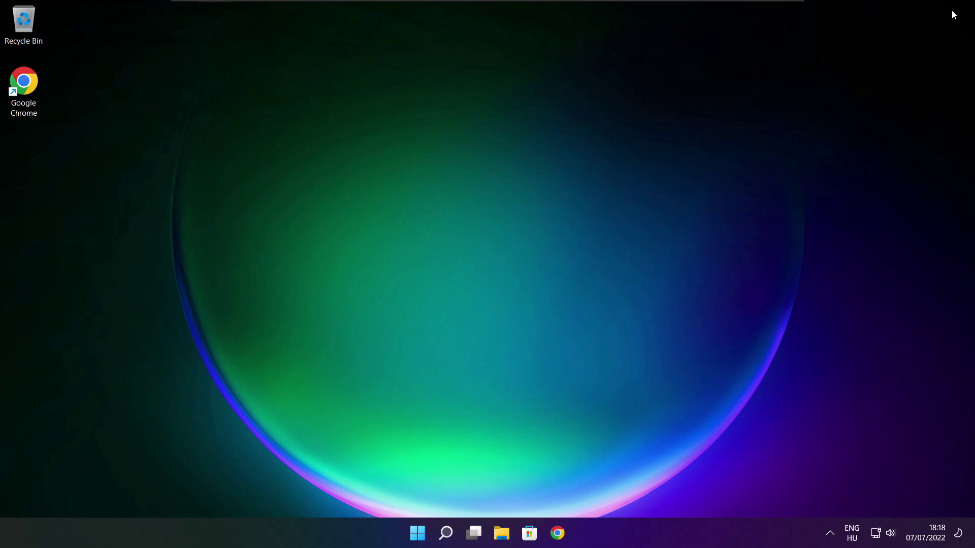
- Launch regedit and navigate to HKEY_CURRENT_USER\System\GameConfigStore
left_click(445, 535)
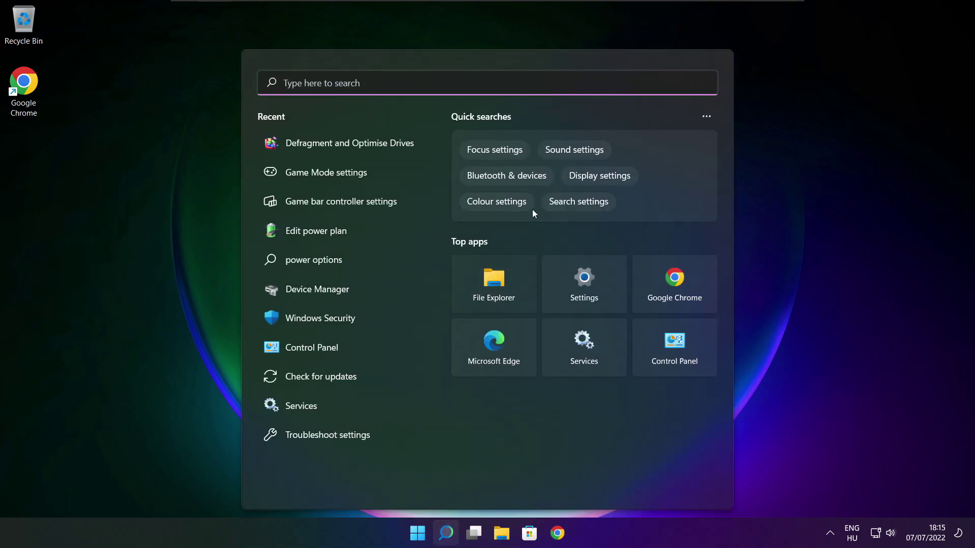
type("regedit")
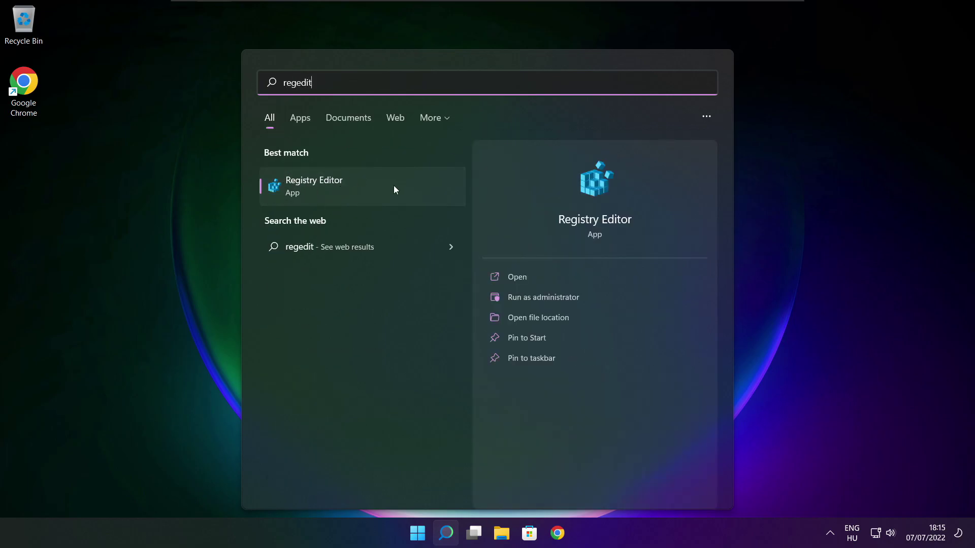
left_click(371, 186)
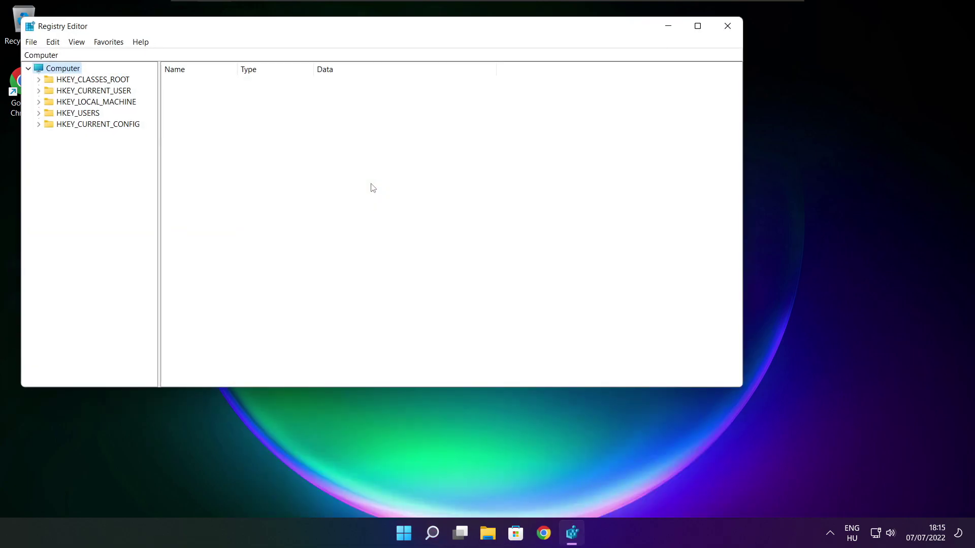
left_click_drag(293, 27, 395, 102)
left_click(144, 166)
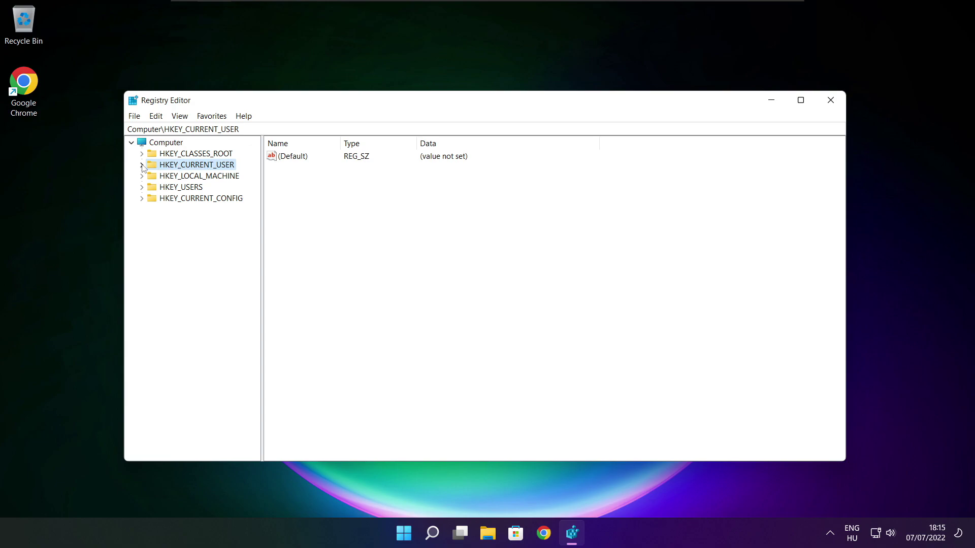
left_click(142, 165)
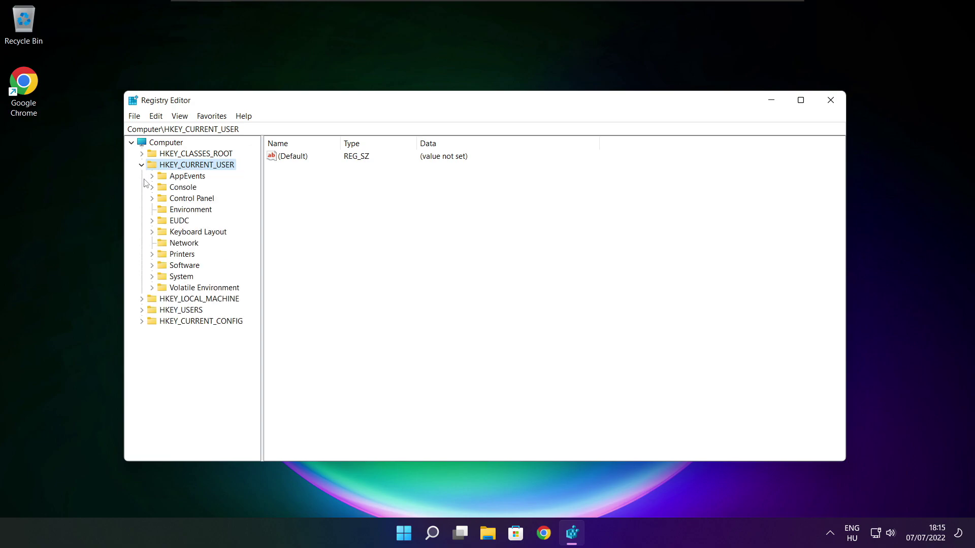
left_click(162, 278)
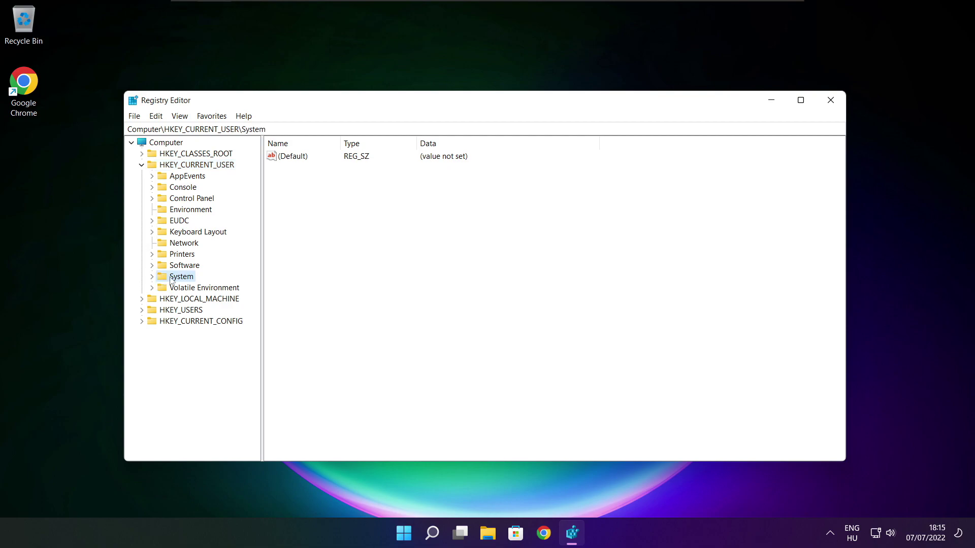
left_click(153, 277)
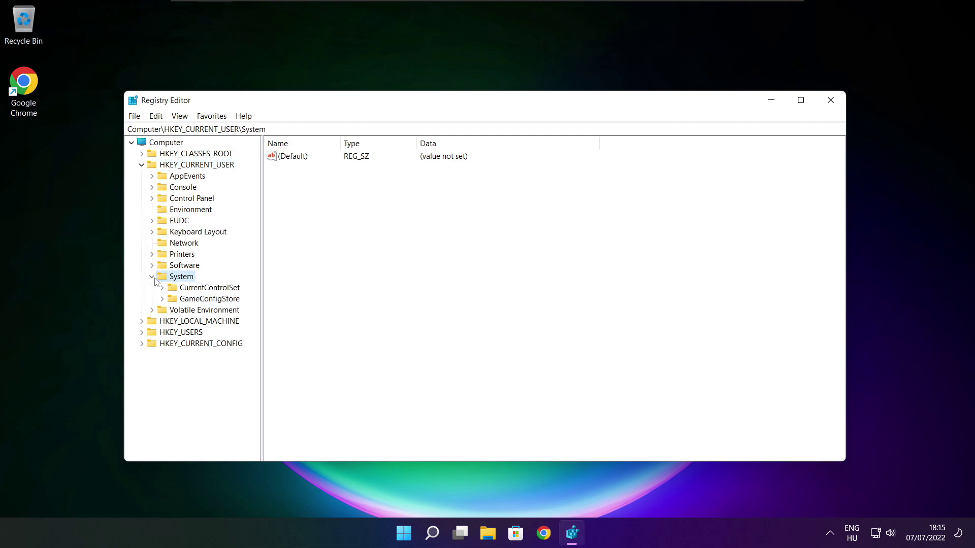
left_click(182, 302)
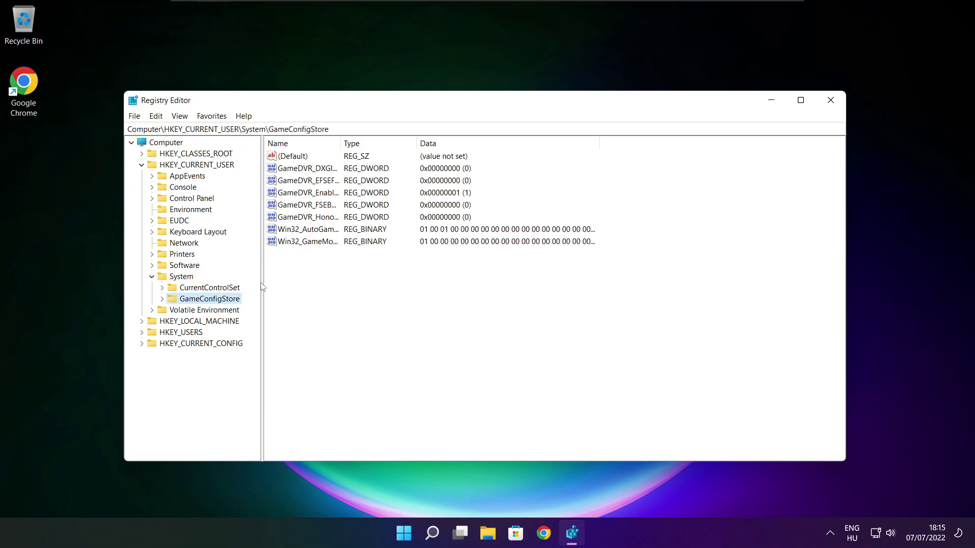
- Set GameDVR_Enabled to 0, then collapse HKEY_CURRENT_USER and select HKEY_LOCAL_MACHINE
left_click_drag(341, 142, 428, 142)
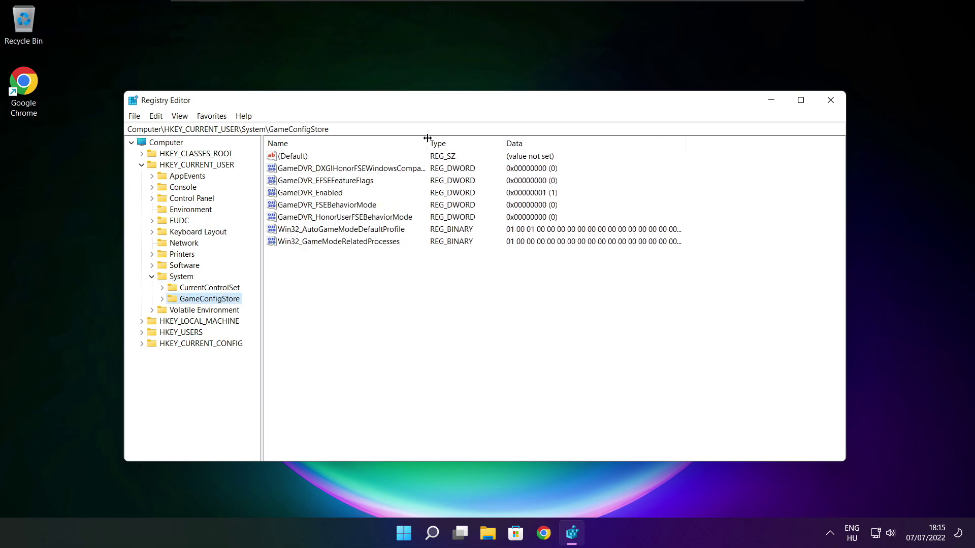
left_click(294, 197)
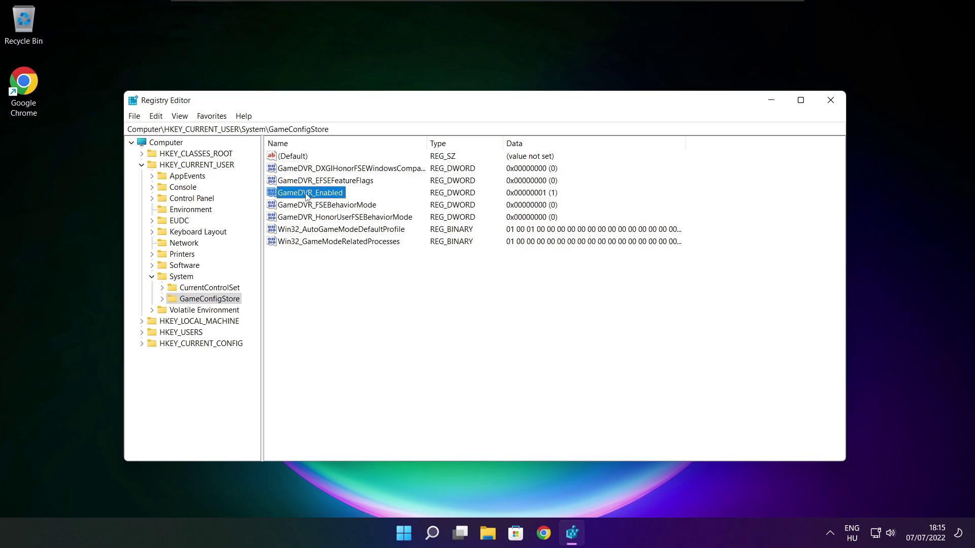
double_click(307, 197)
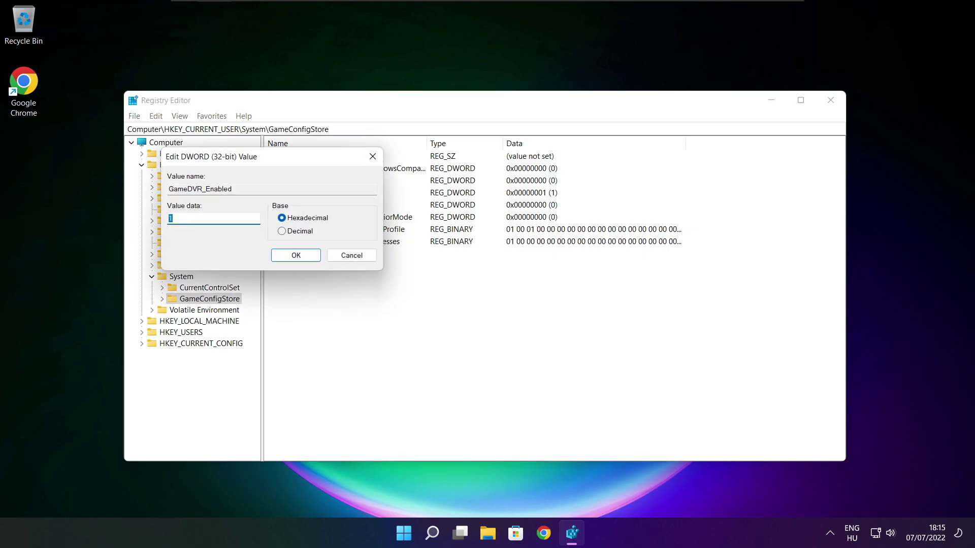
left_click_drag(287, 162, 513, 201)
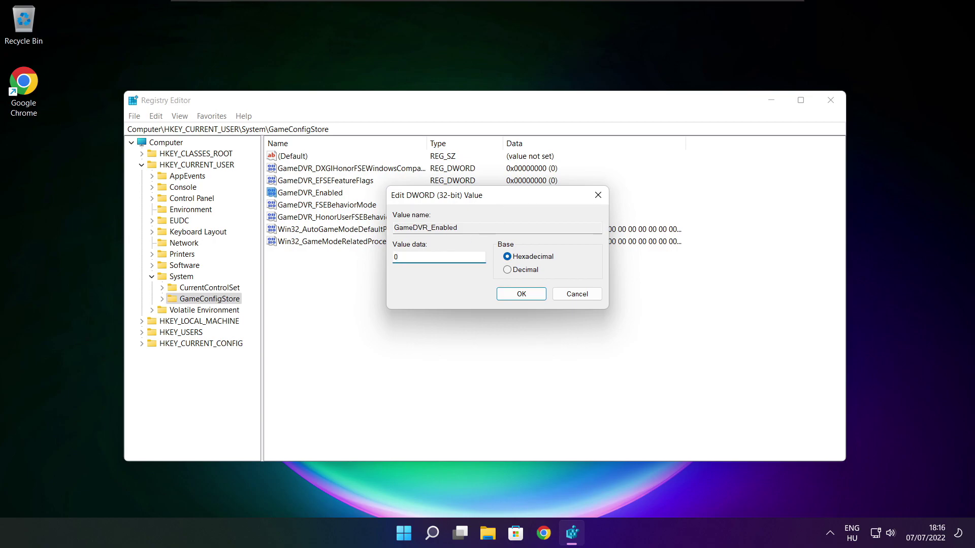
left_click(523, 296)
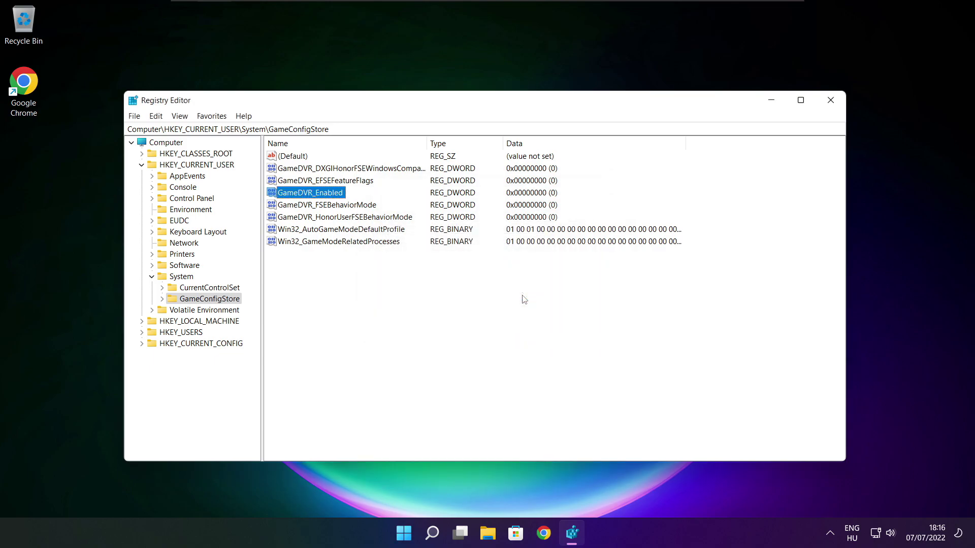
left_click(142, 165)
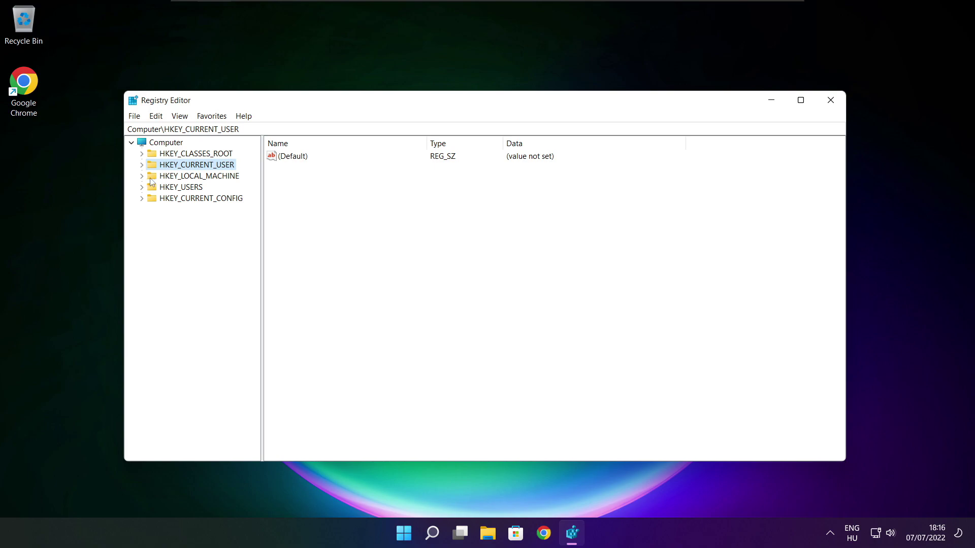
left_click(150, 178)
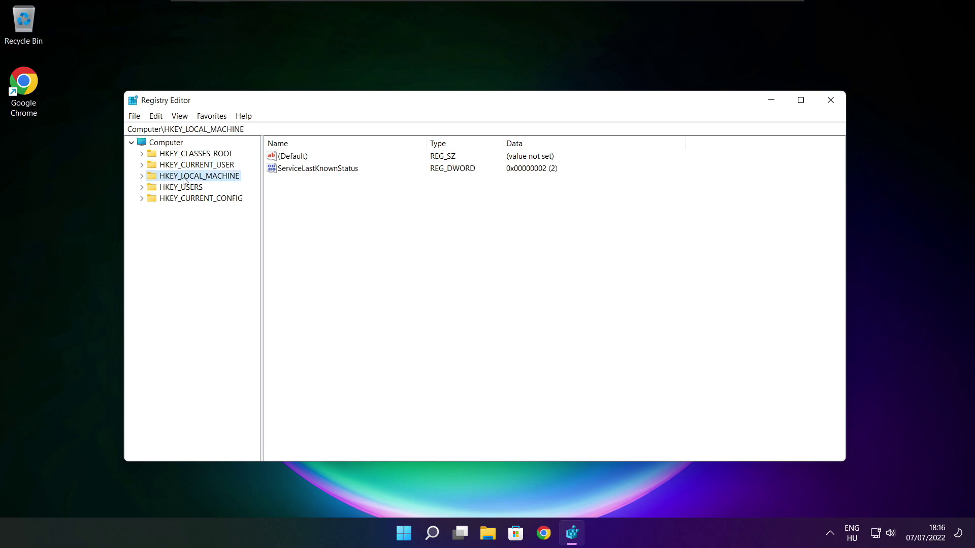
- Expand HKEY_LOCAL_MACHINE\SOFTWARE\Microsoft in the key tree
left_click(142, 177)
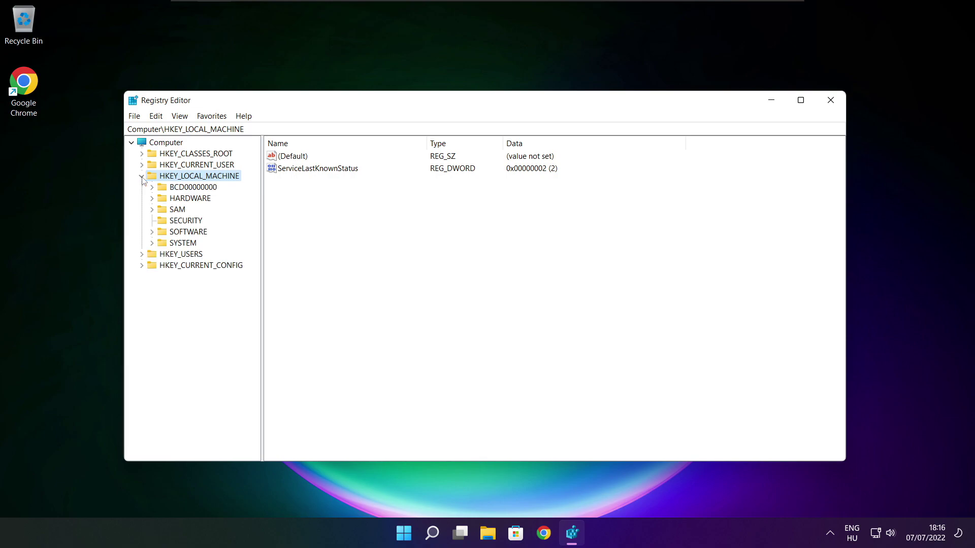
left_click(177, 234)
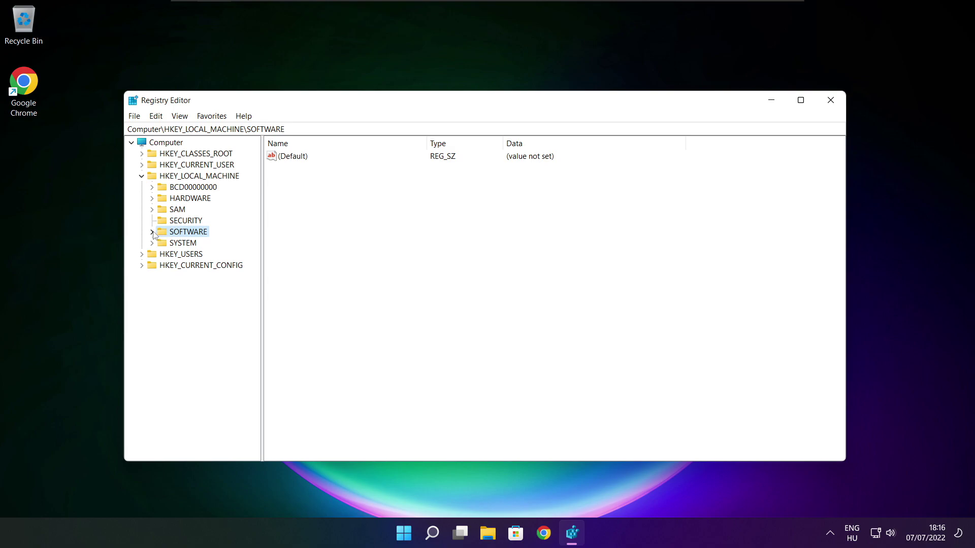
left_click(151, 232)
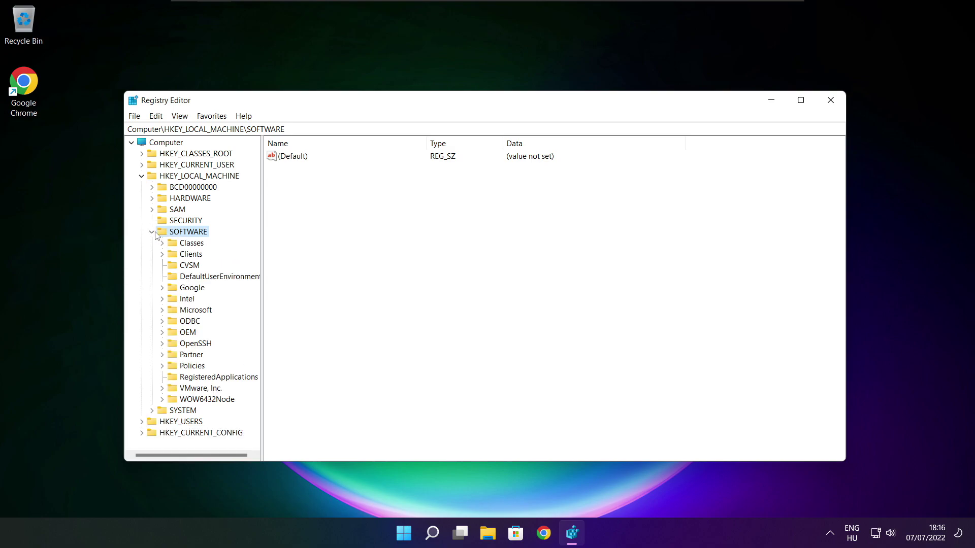
left_click(186, 311)
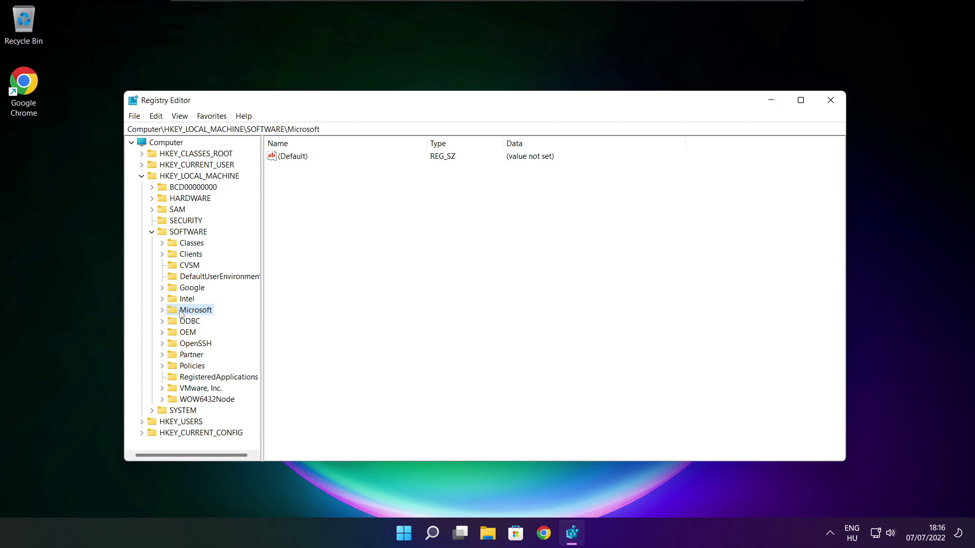
left_click(163, 311)
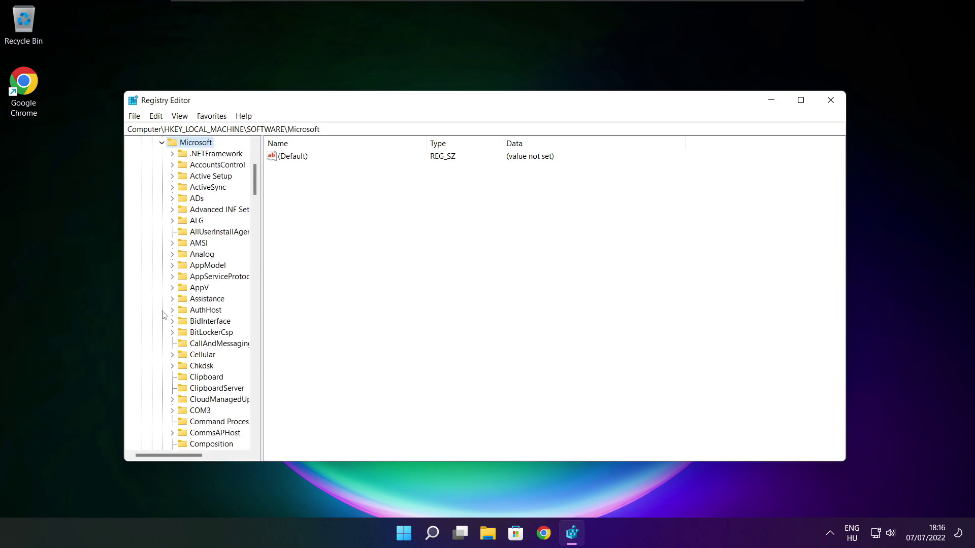
scroll(199, 304, "down", 20)
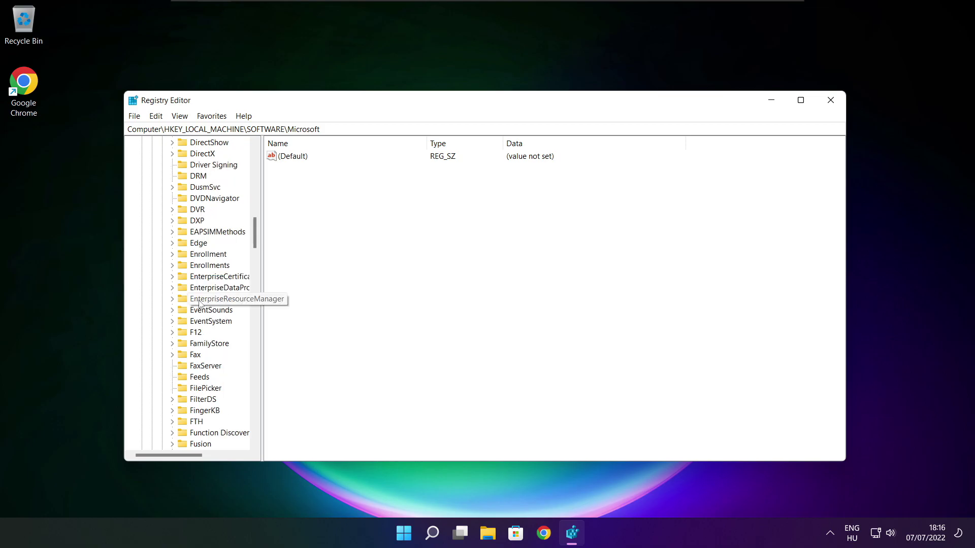
scroll(199, 304, "down", 19)
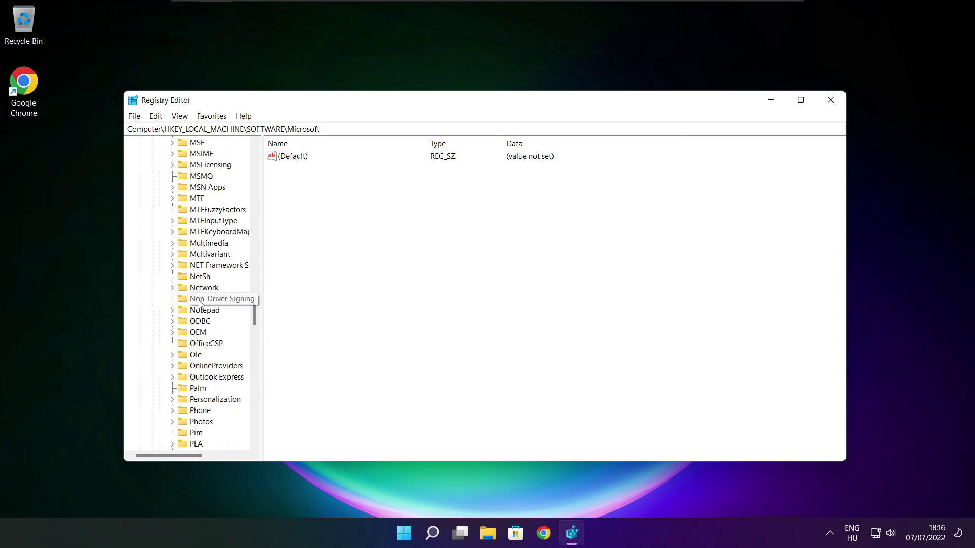
scroll(199, 304, "down", 1)
scroll(200, 304, "up", 1)
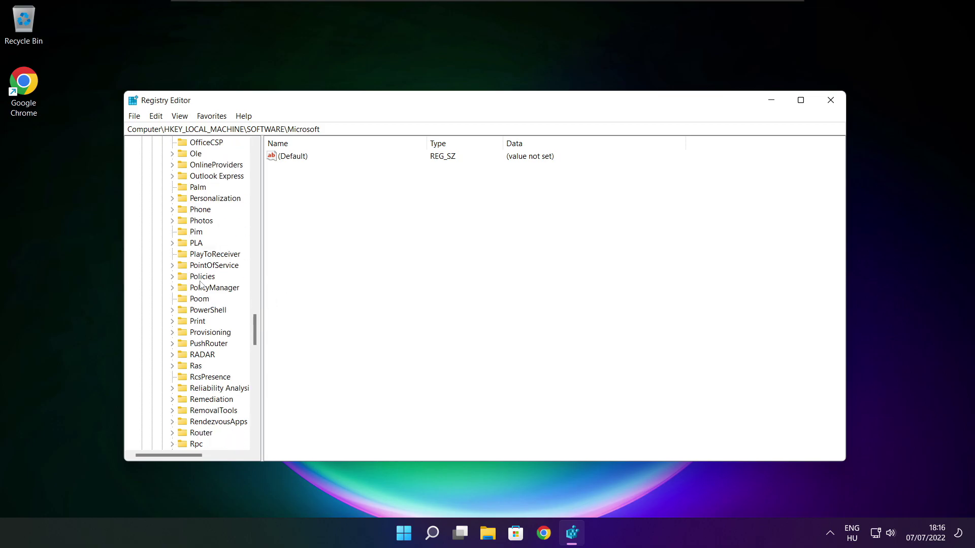
- Expand PolicyManager\default and open its ApplicationManagement key
left_click(199, 288)
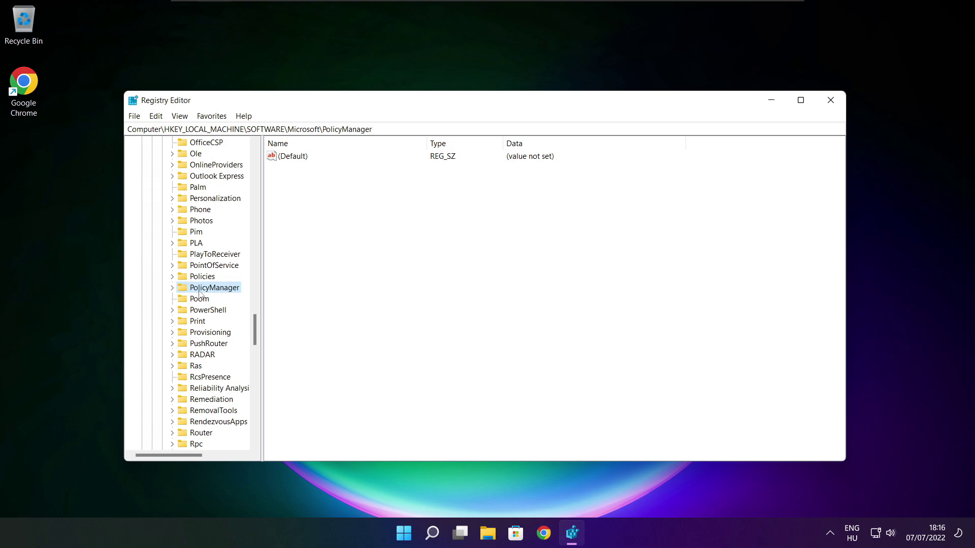
left_click(172, 289)
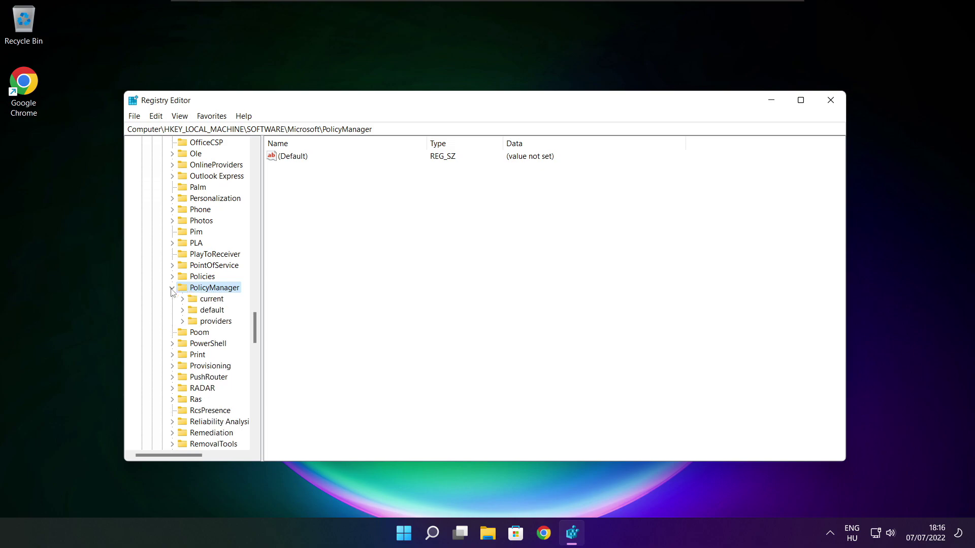
left_click(212, 313)
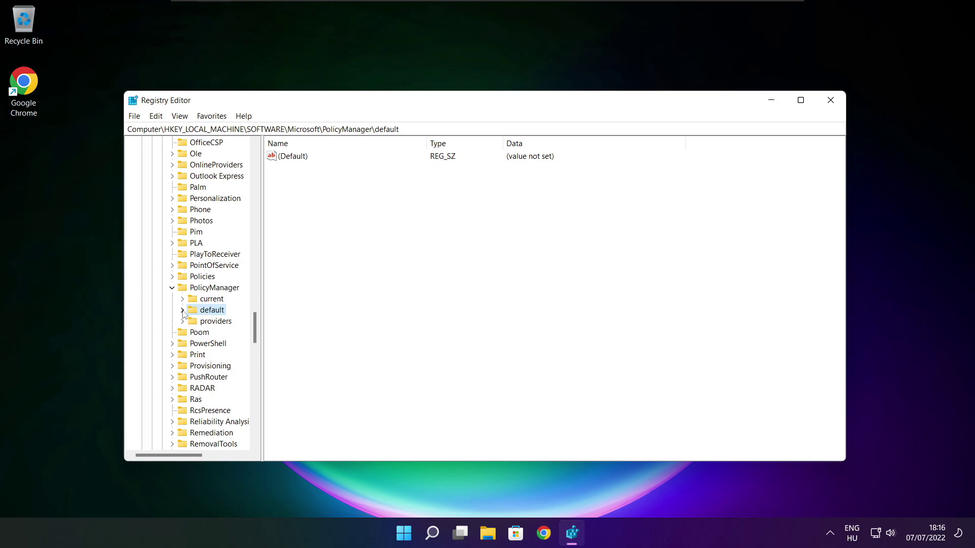
left_click(183, 311)
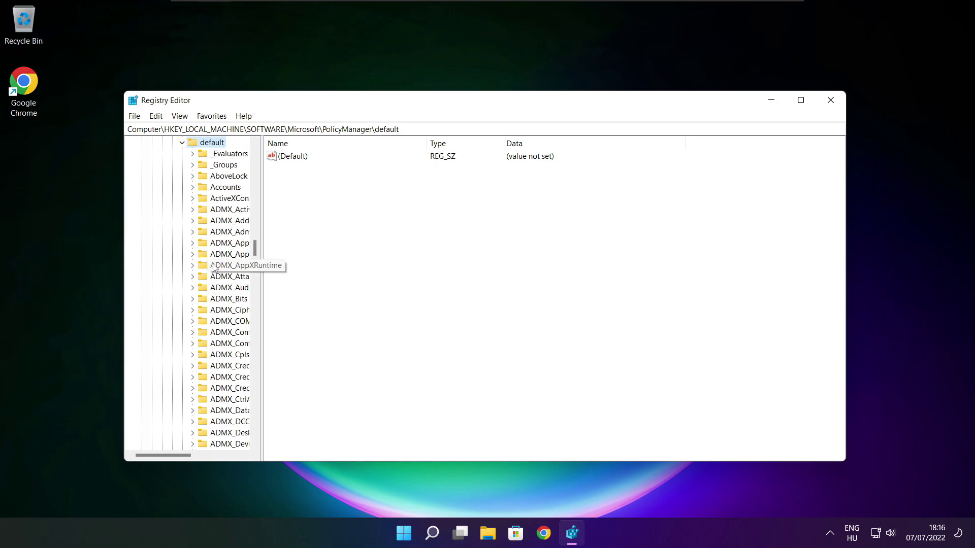
scroll(226, 226, "down", 7)
scroll(226, 225, "down", 20)
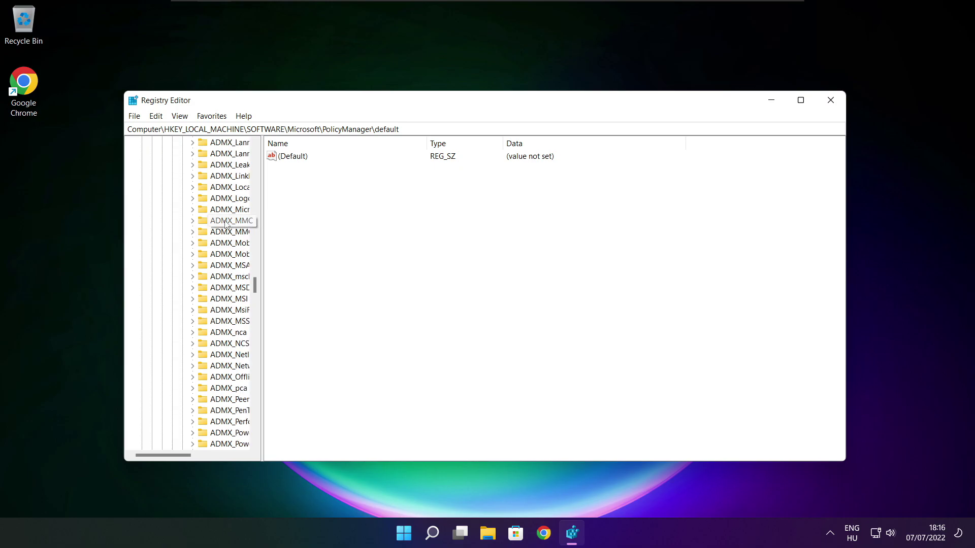
scroll(226, 225, "down", 3)
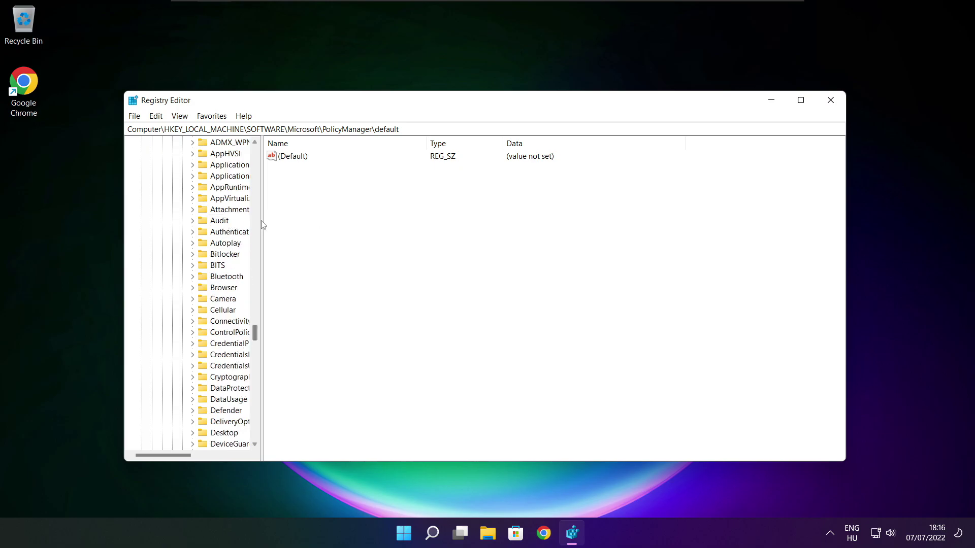
left_click_drag(262, 221, 322, 222)
scroll(228, 211, "up", 1)
left_click(227, 210)
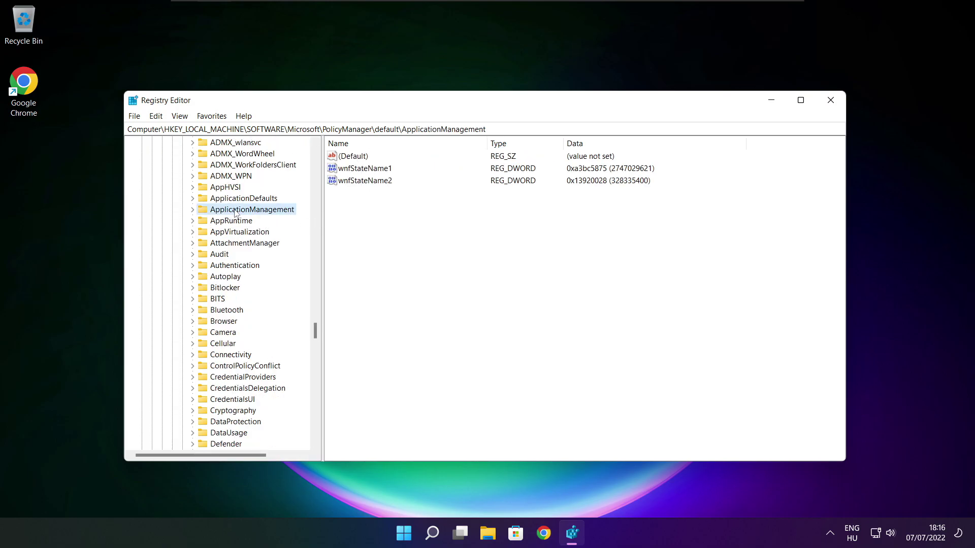
- Change the 'value' entry of ApplicationManagement\AllowGameDVR from 1 to 0 and close Registry Editor
left_click(192, 209)
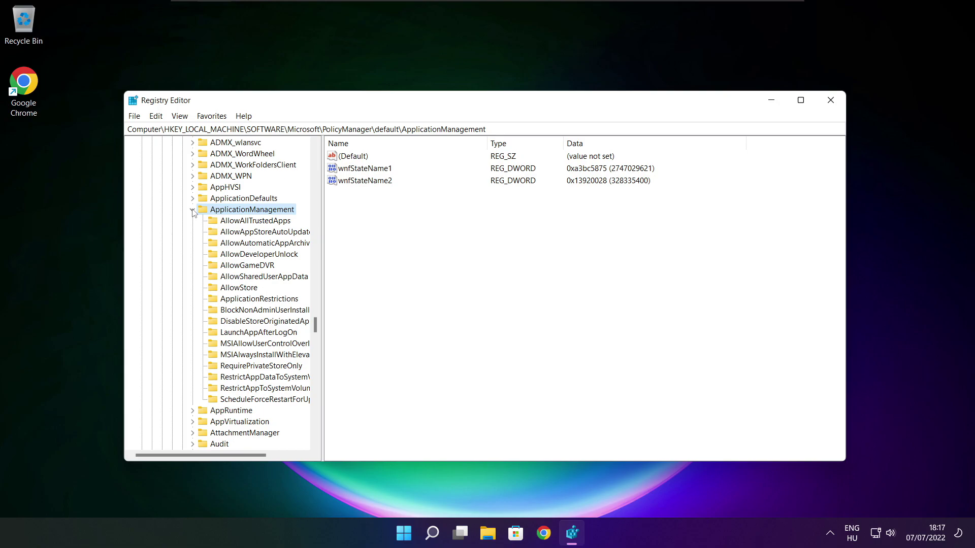
left_click_drag(323, 256, 334, 256)
left_click(250, 267)
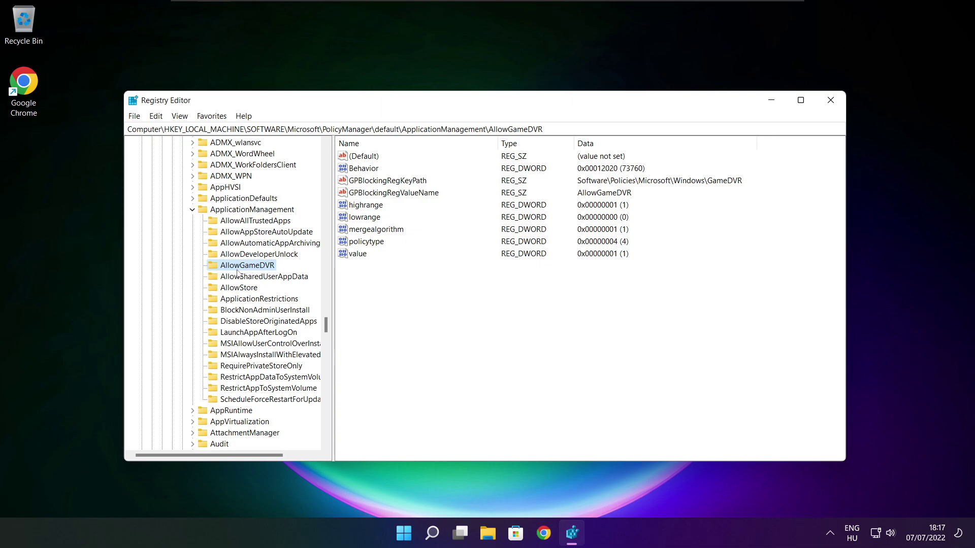
left_click(357, 255)
double_click(358, 254)
left_click_drag(273, 163, 494, 202)
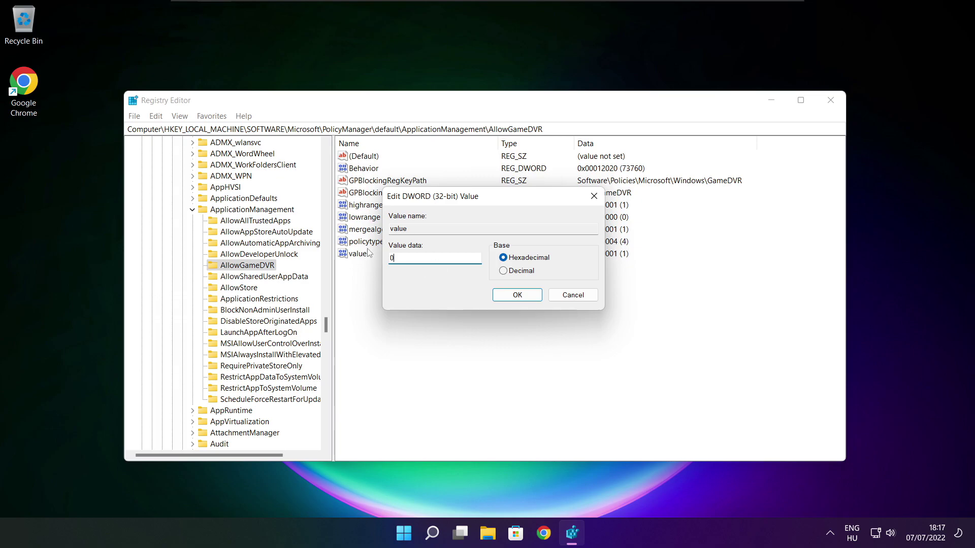
left_click(516, 297)
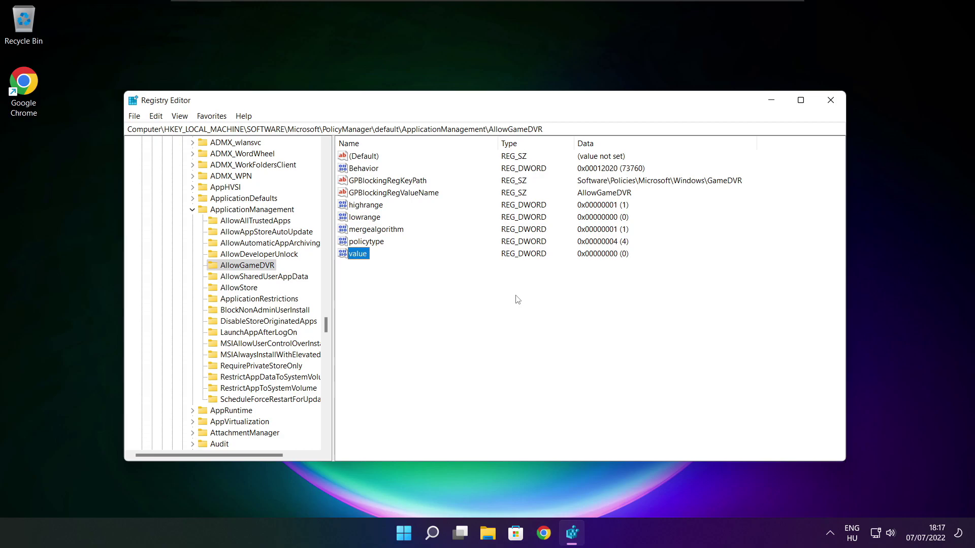
left_click(832, 104)
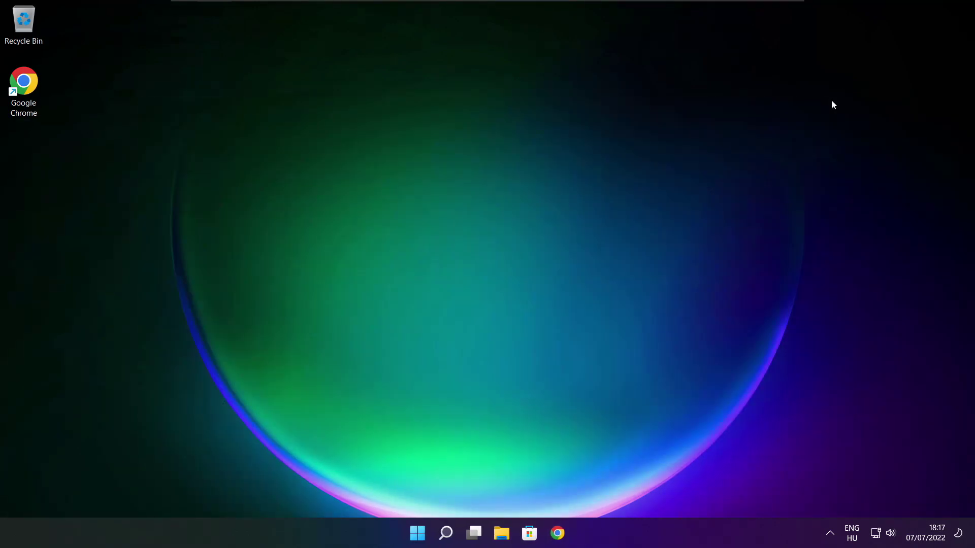
- Download the DirectX End-User Runtime Web Installer in Chrome and run dxwebsetup.exe
left_click(561, 536)
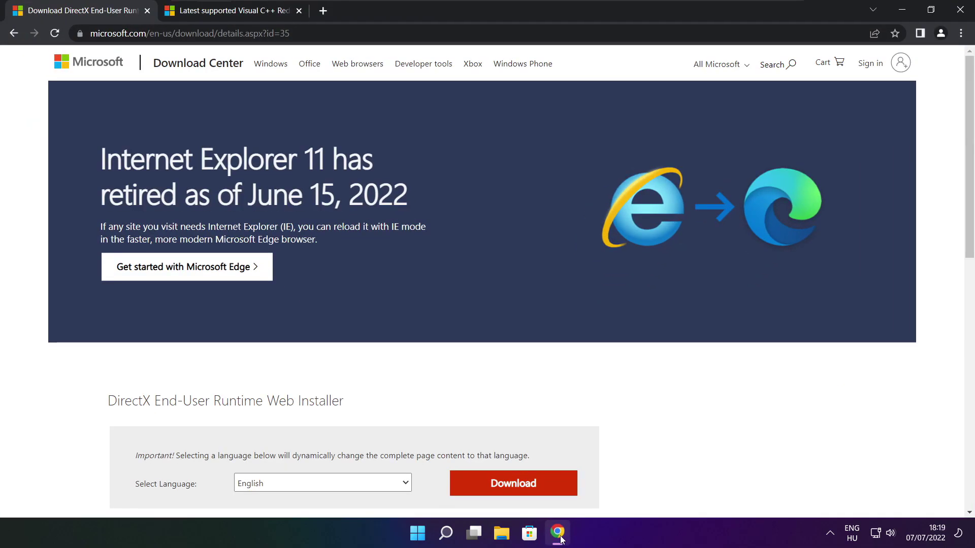
left_click(290, 33)
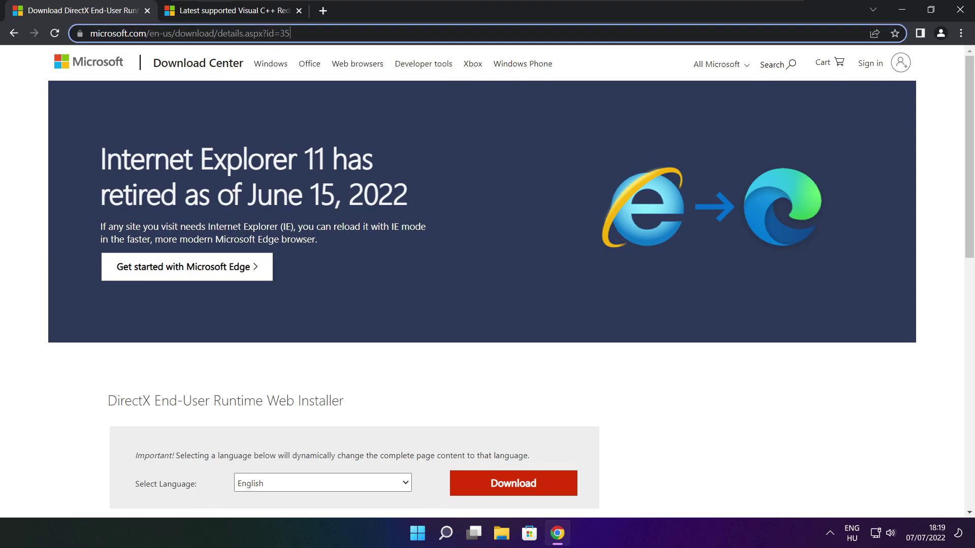
mouse_move(290, 33)
left_mouse_down()
mouse_move(90, 33)
mouse_move(291, 33)
left_mouse_up()
left_click(348, 368)
scroll(360, 216, "down", 4)
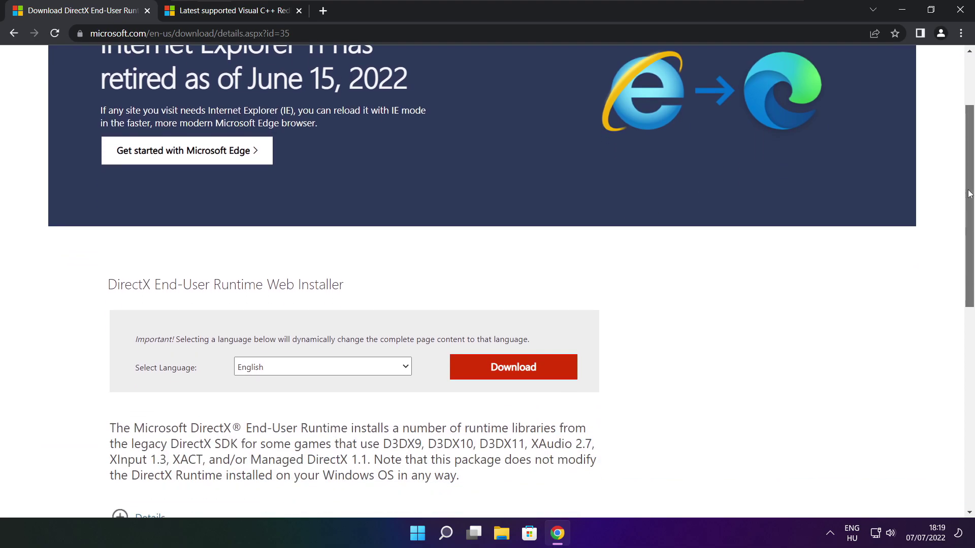
left_click_drag(360, 217, 416, 216)
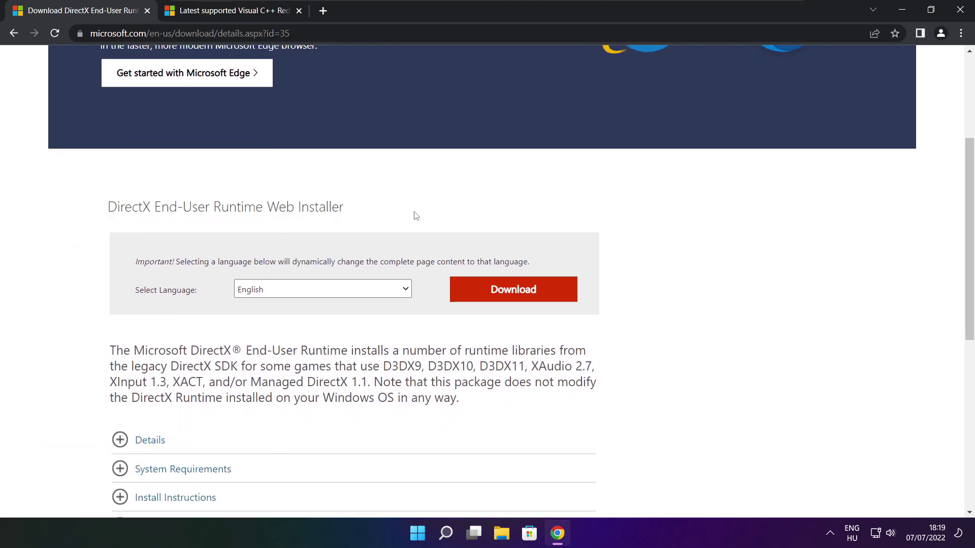
left_click(517, 293)
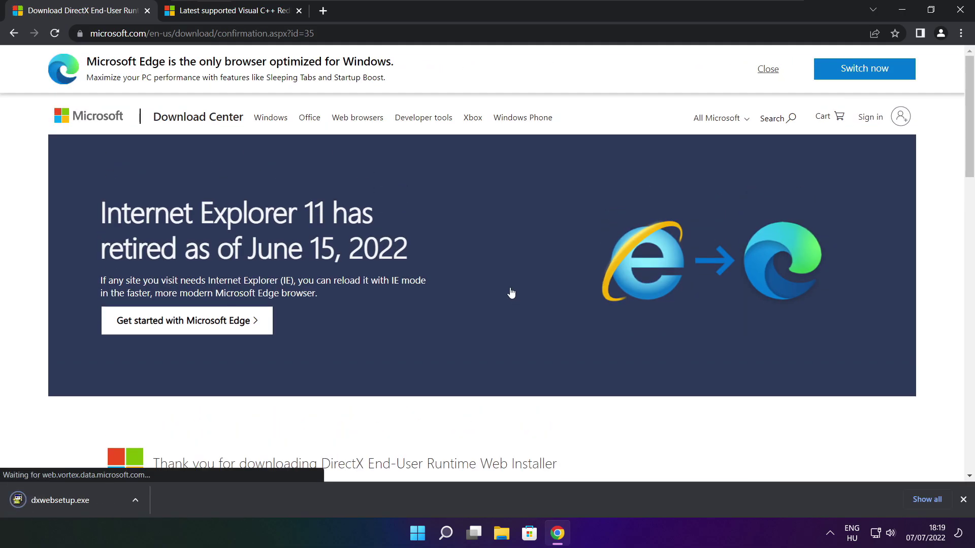
left_click(92, 501)
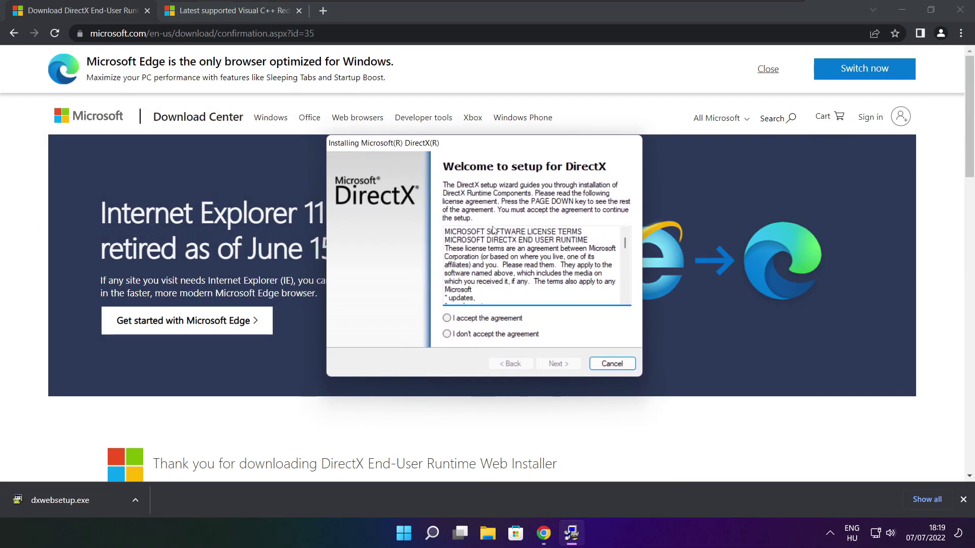
- Accept the DirectX licence, skip the Bing Bar, install the runtime components and finish
left_click_drag(625, 242, 625, 290)
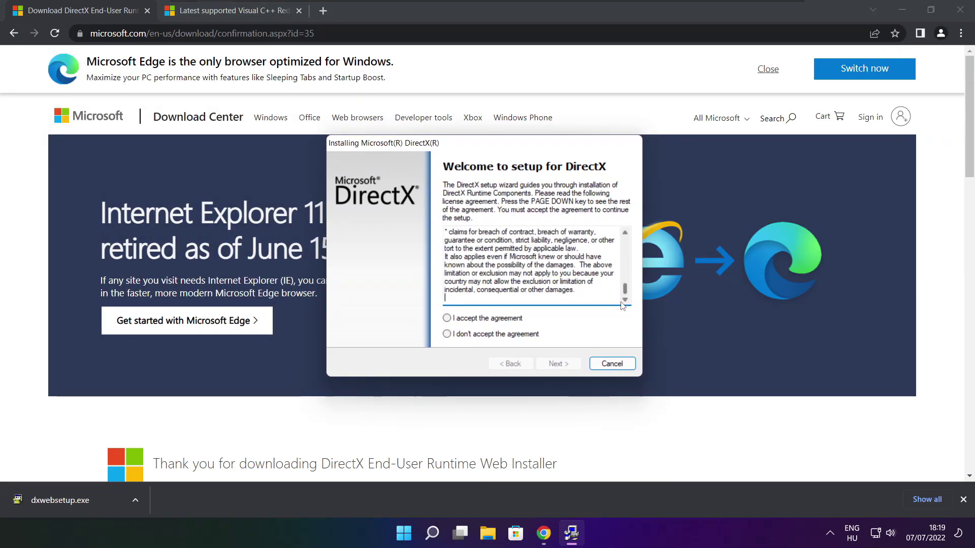
left_click(463, 318)
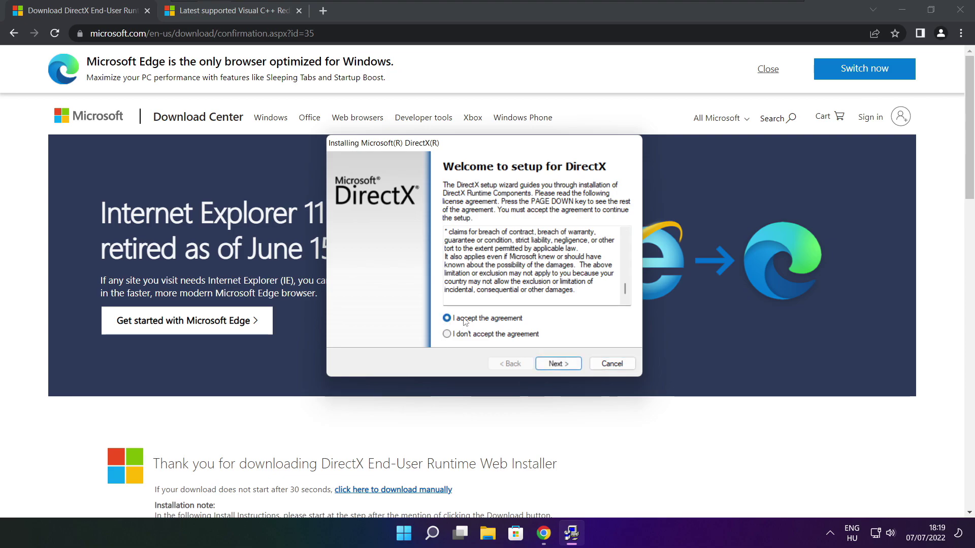
left_click(561, 366)
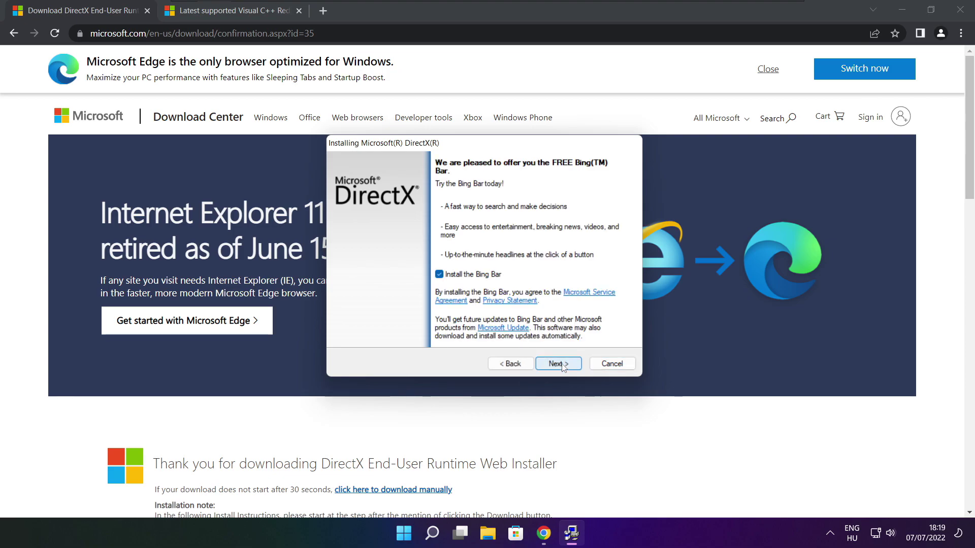
left_click(439, 275)
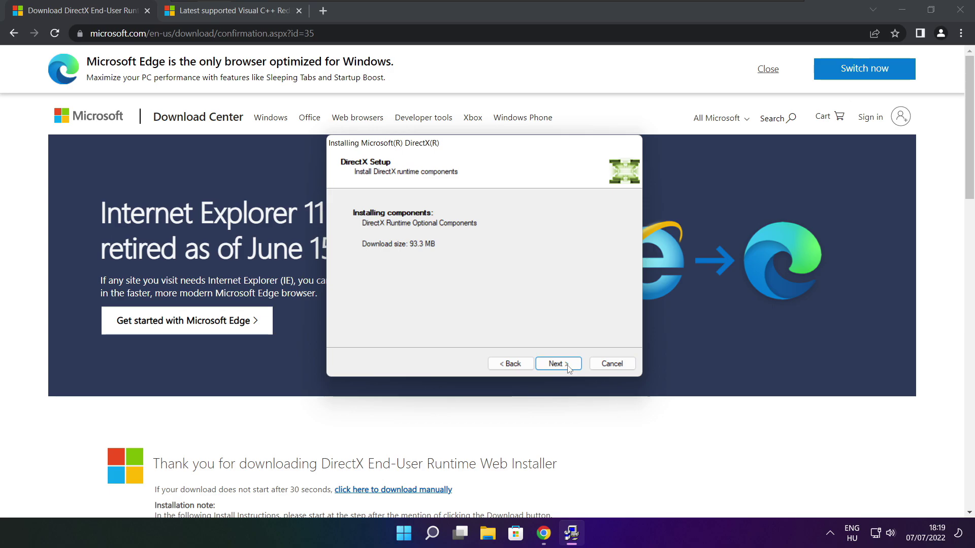
left_click(559, 366)
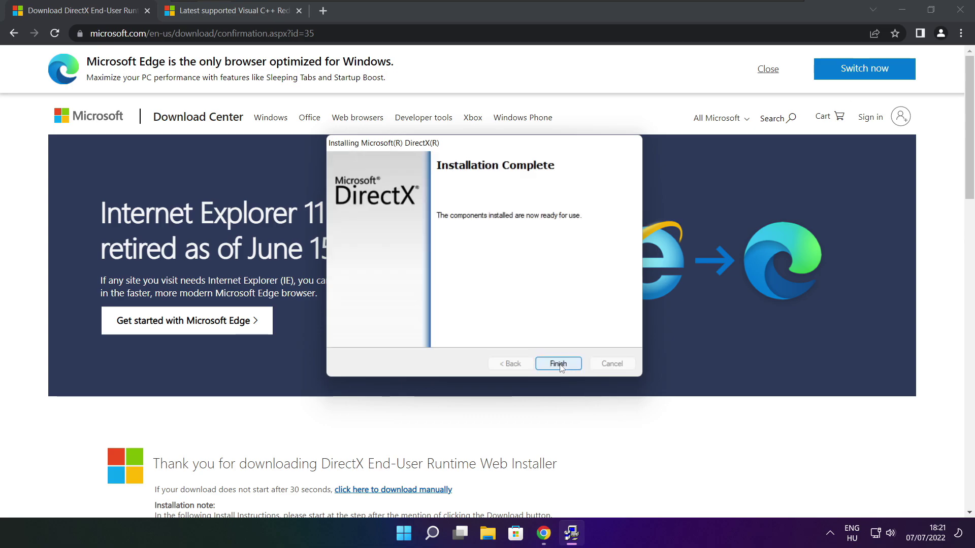
left_click(559, 363)
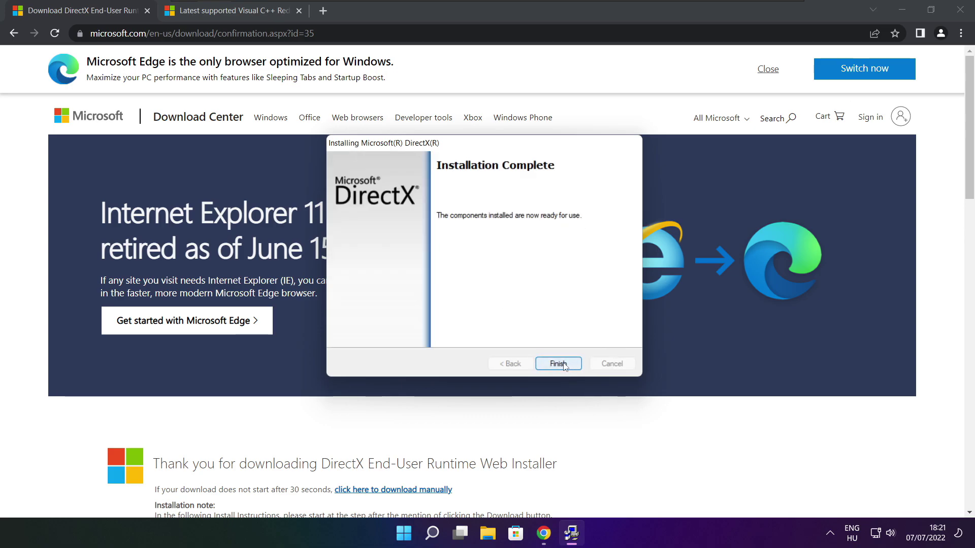